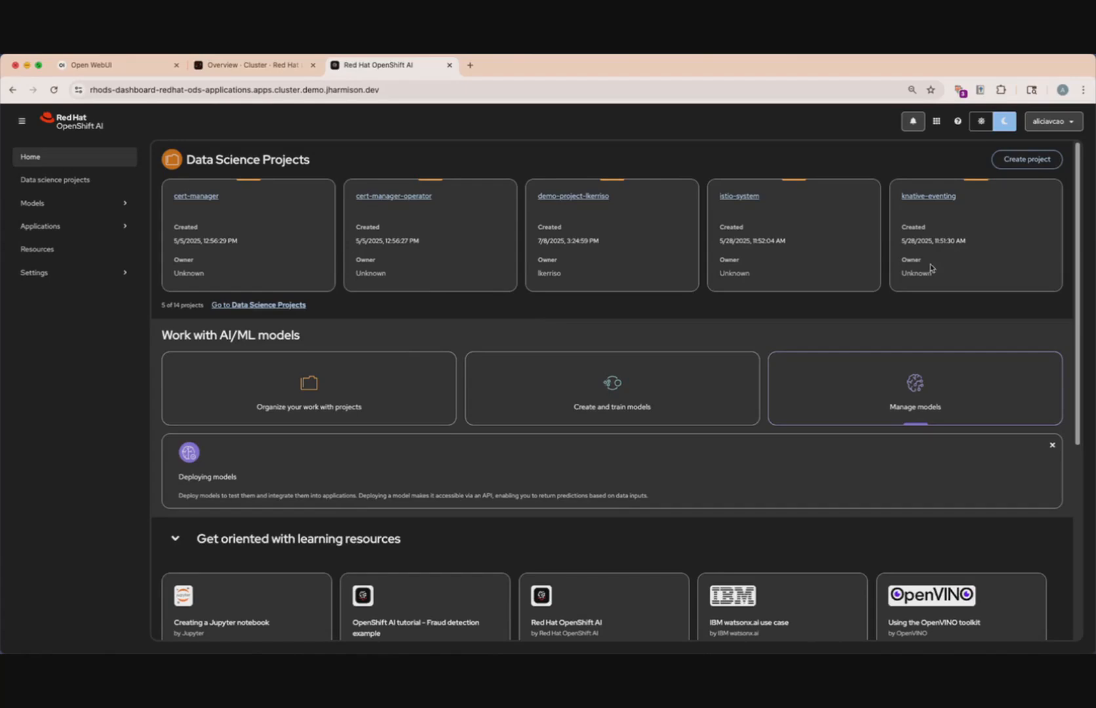
# - Review the home page descriptions for organizing projects, creating and training models, and managing models, plus the learning and team resources
pyautogui.click(344, 379)
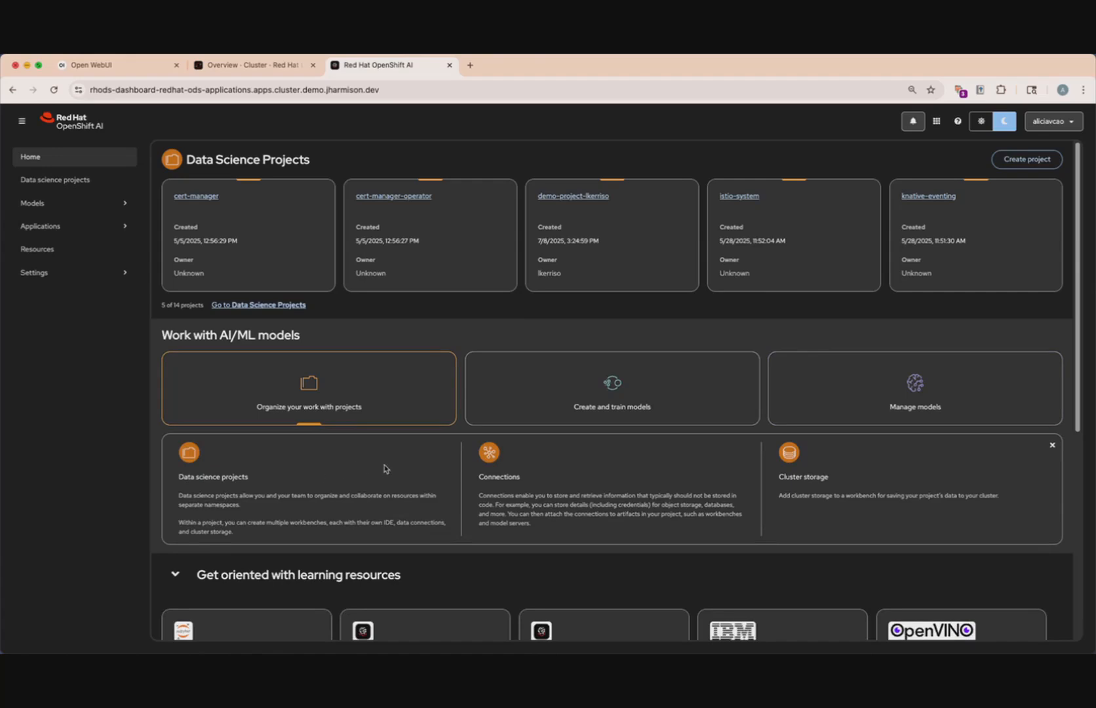
pyautogui.click(568, 407)
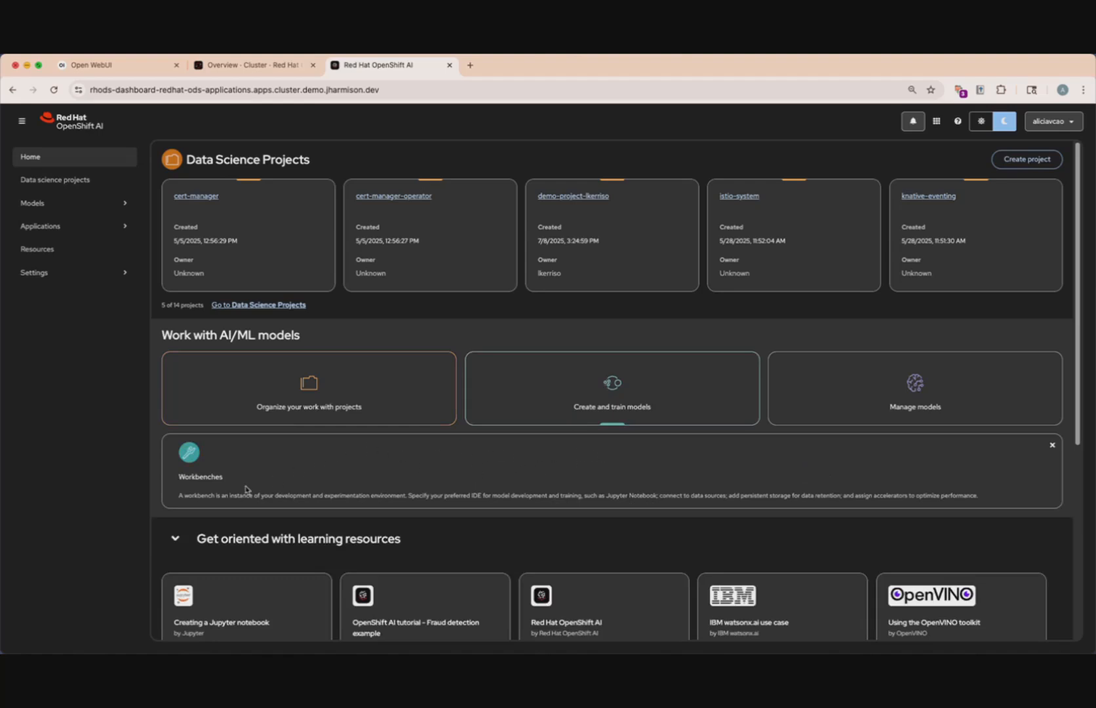
pyautogui.click(1054, 418)
pyautogui.scroll(-2, 451, 471)
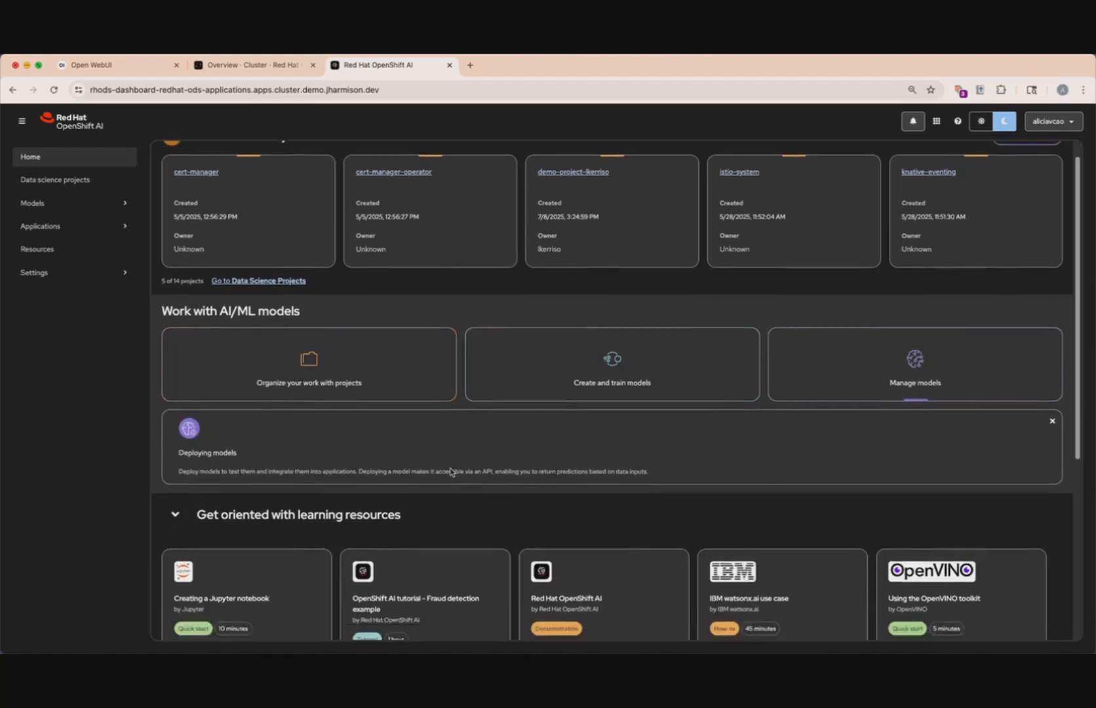
pyautogui.scroll(-5, 451, 471)
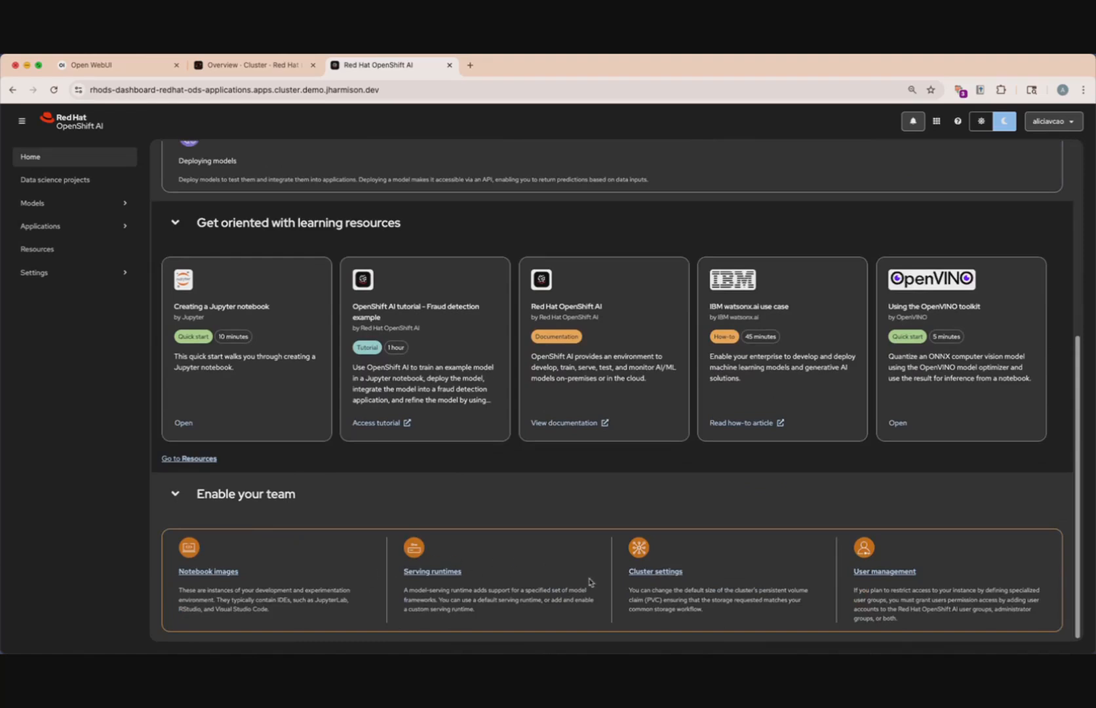
# - Expand the list of settings pages, then view the data science projects and the model deployments across all projects
pyautogui.click(94, 277)
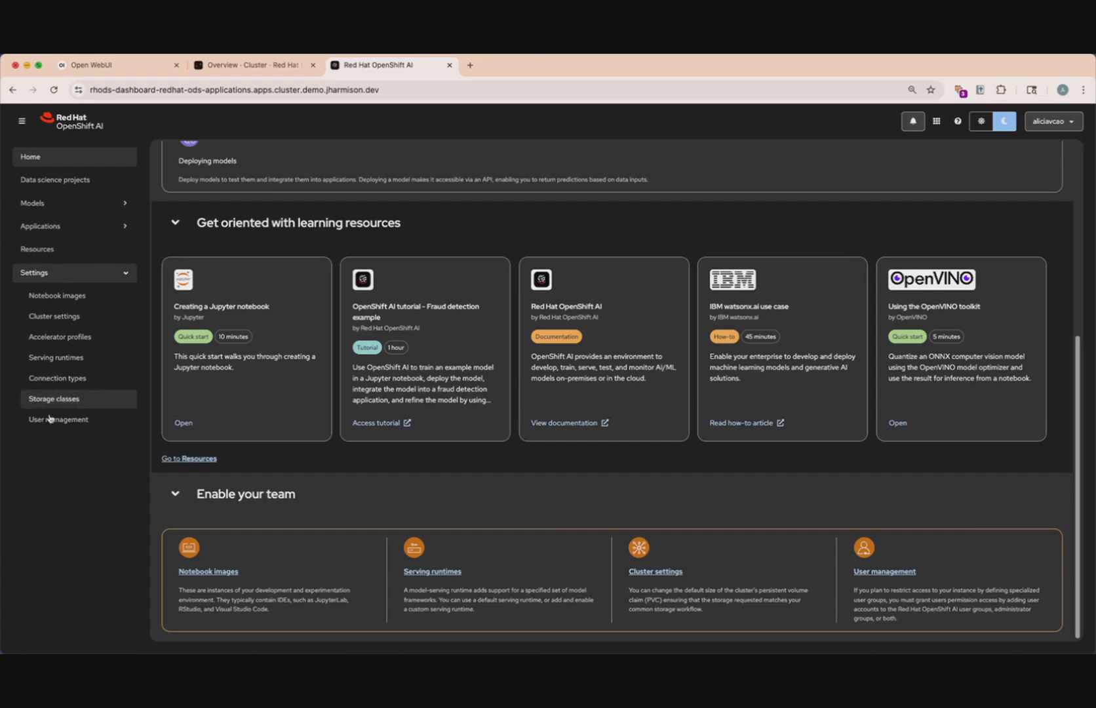
pyautogui.click(61, 188)
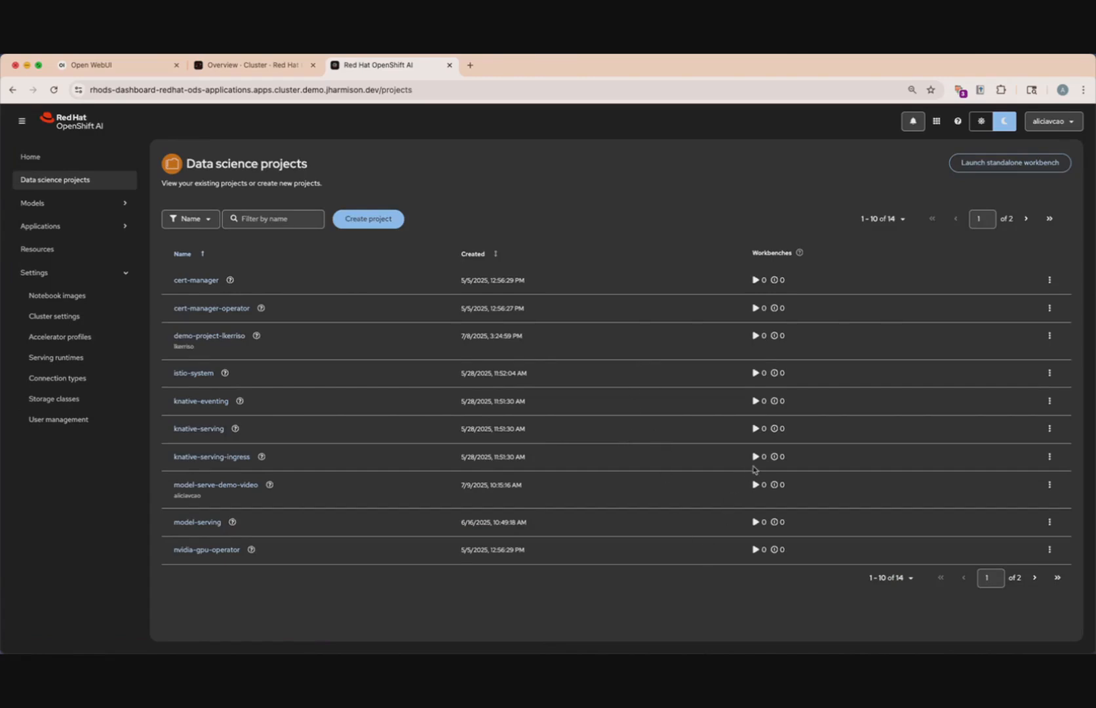
pyautogui.click(116, 209)
pyautogui.click(112, 227)
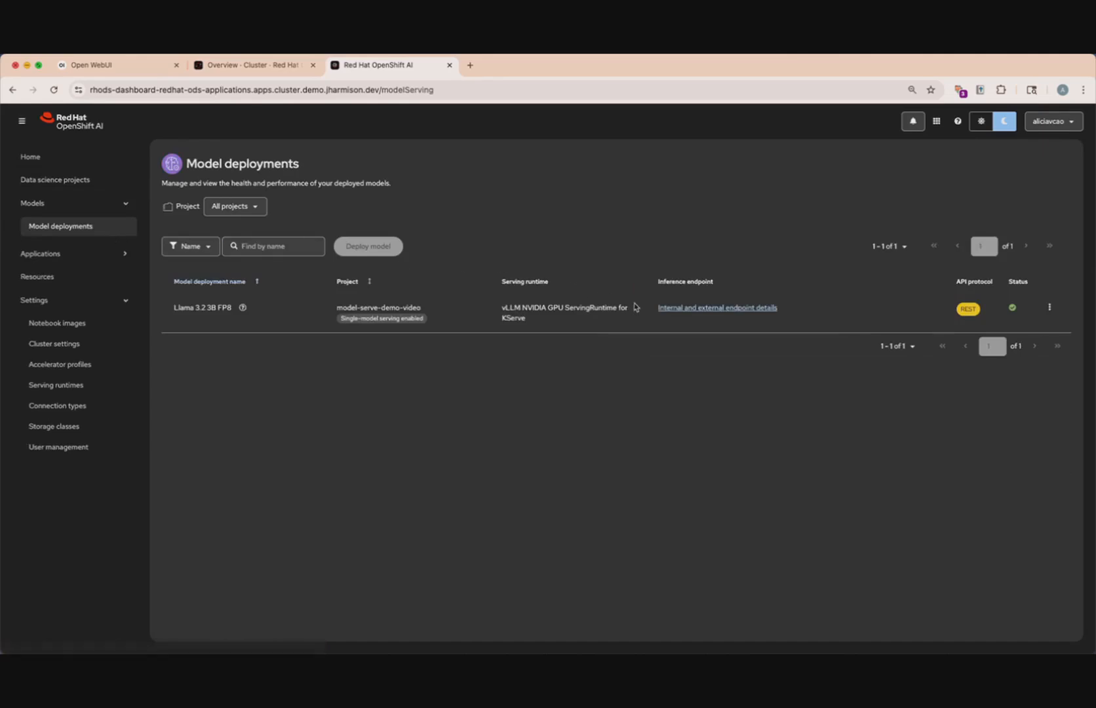
# - View the enabled applications and the optional applications available to explore
pyautogui.click(123, 259)
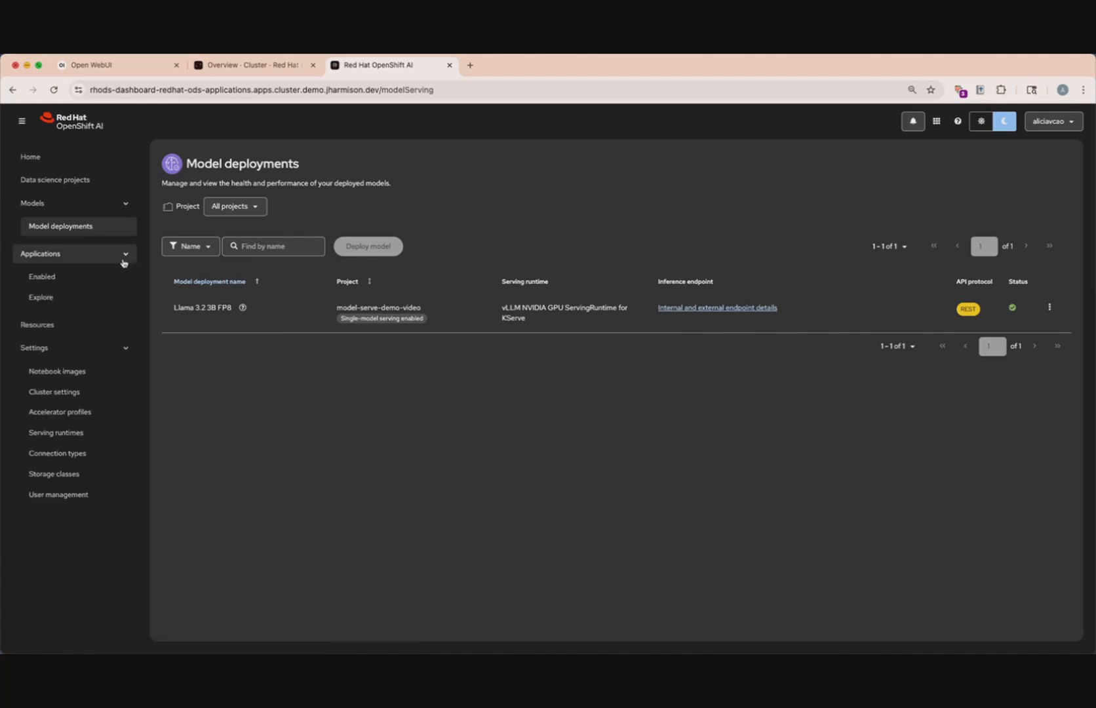
pyautogui.click(110, 286)
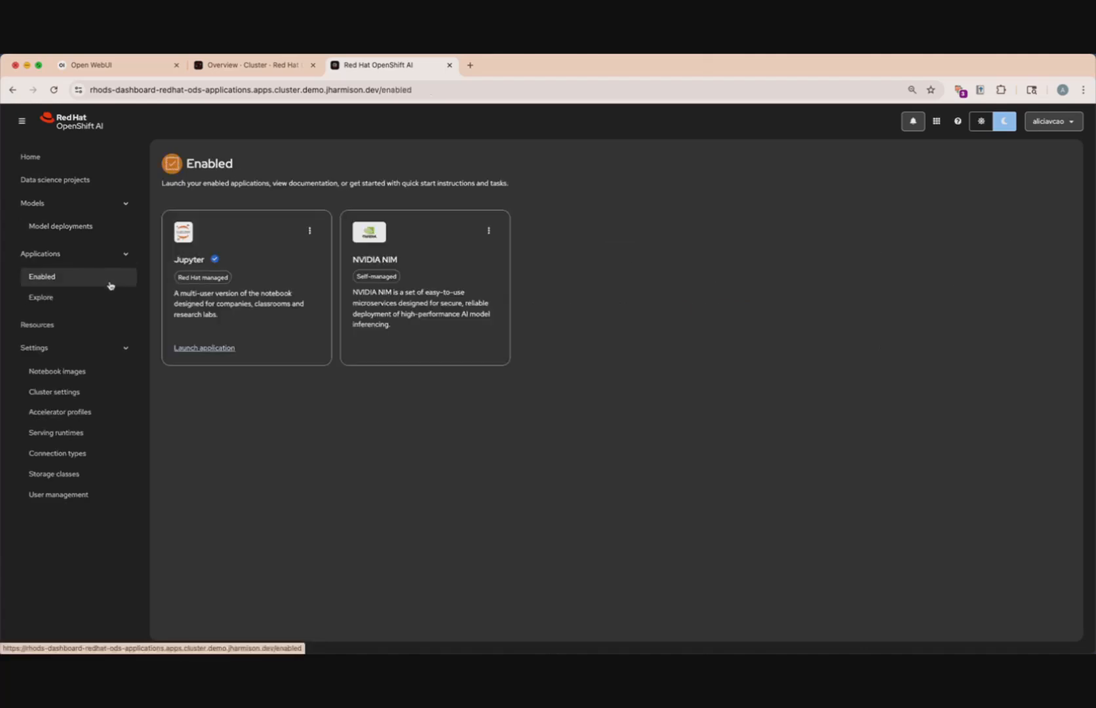
pyautogui.click(106, 299)
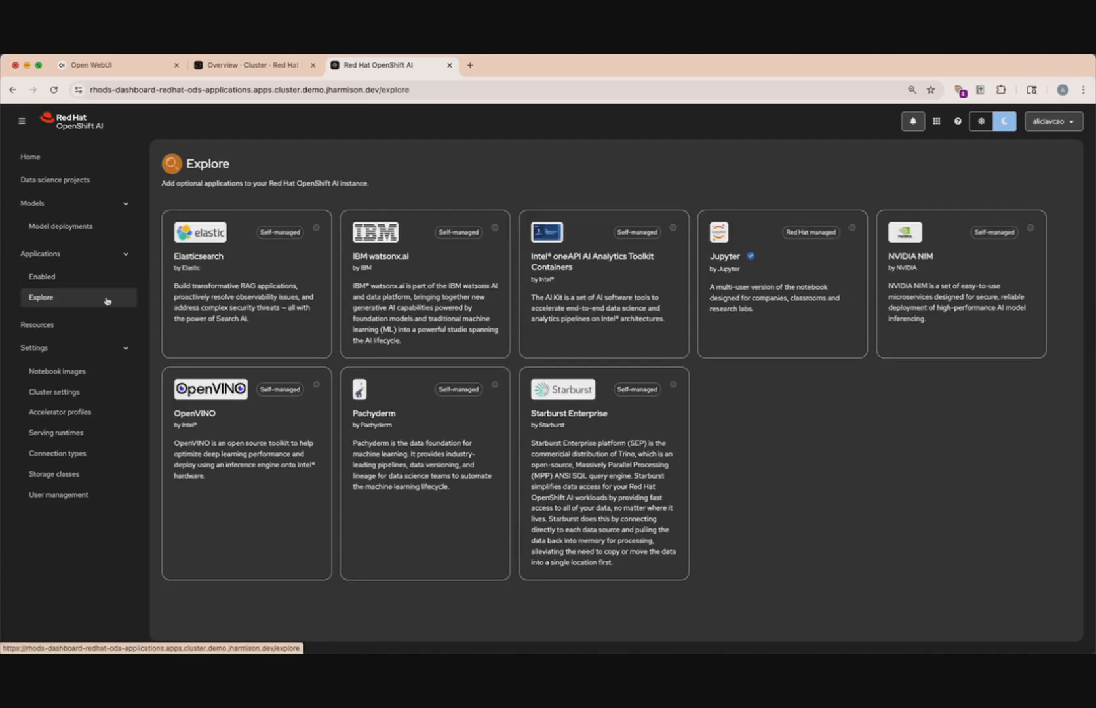
pyautogui.press('super+Tab')
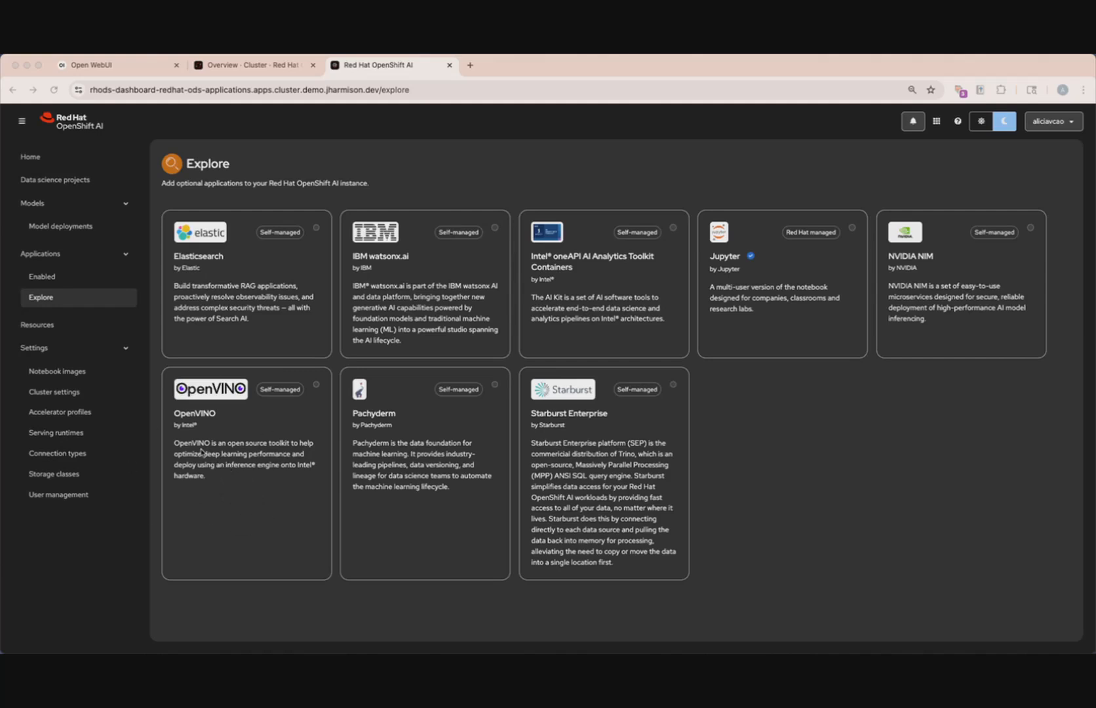
# - Open the Resources page to view the learning resources for OpenShift AI and supported applications
pyautogui.click(96, 327)
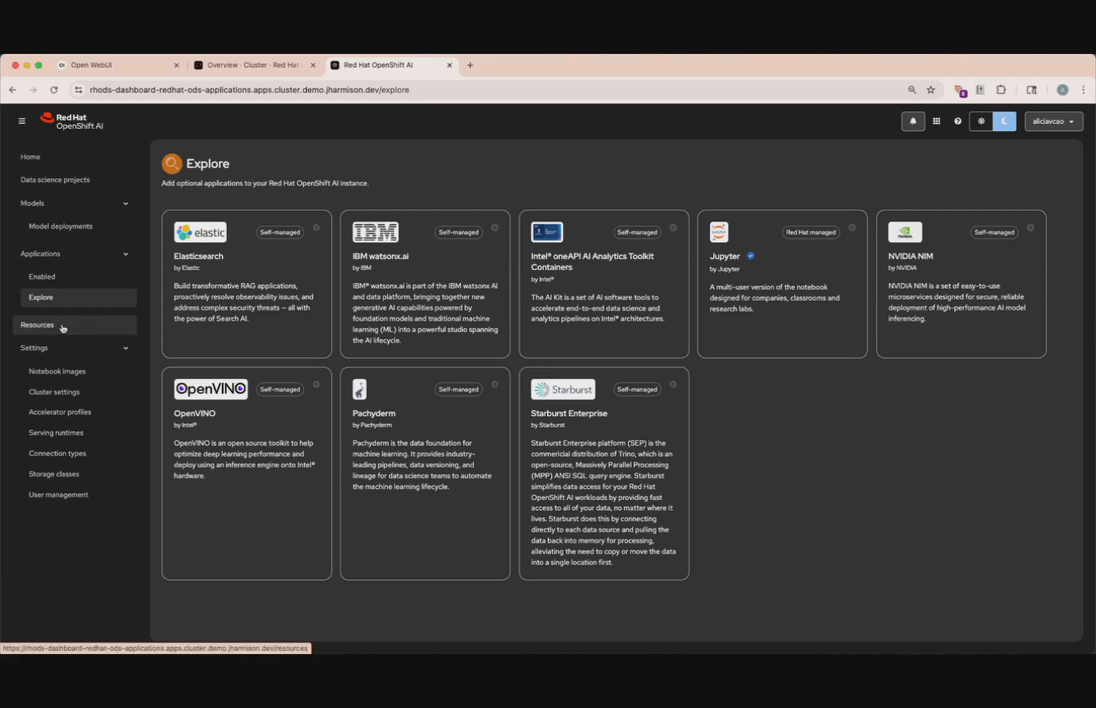
pyautogui.click(63, 328)
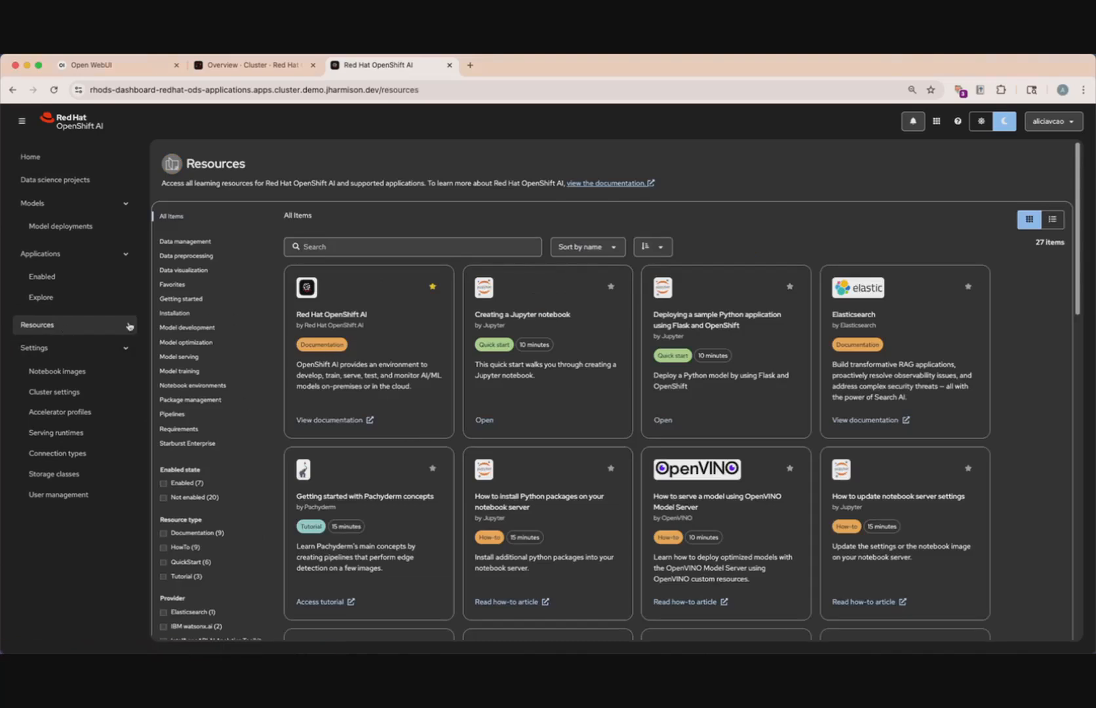
pyautogui.press('super+Tab')
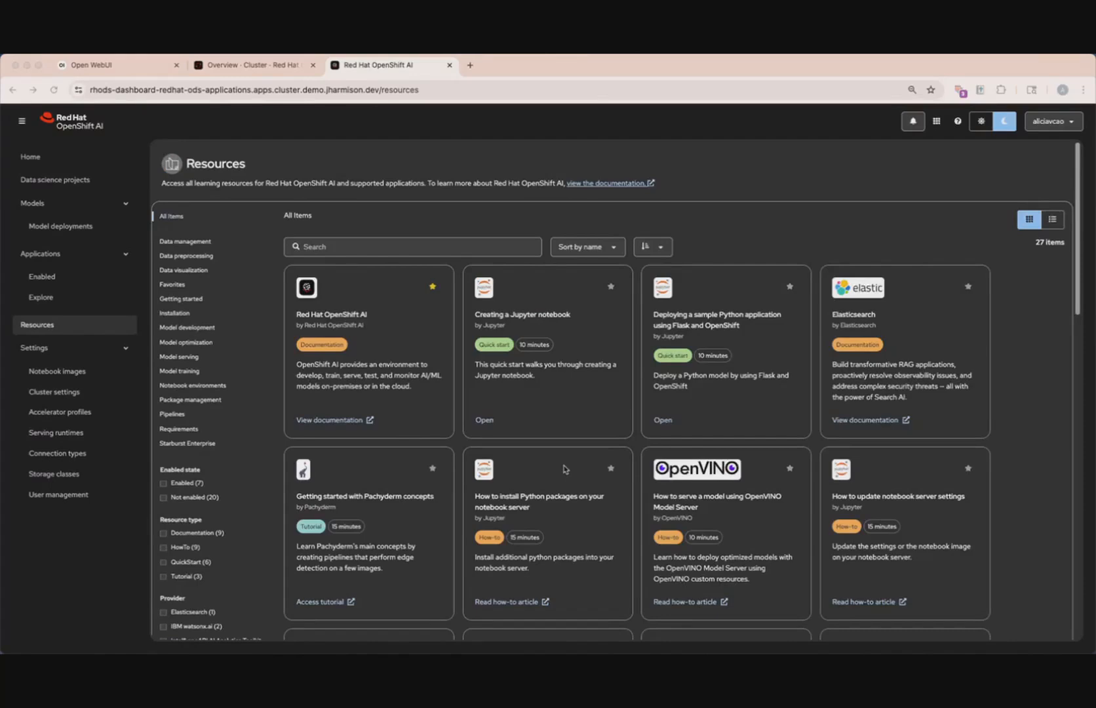
# - Open the model-serve-demo-video project from the data science projects list
pyautogui.click(89, 175)
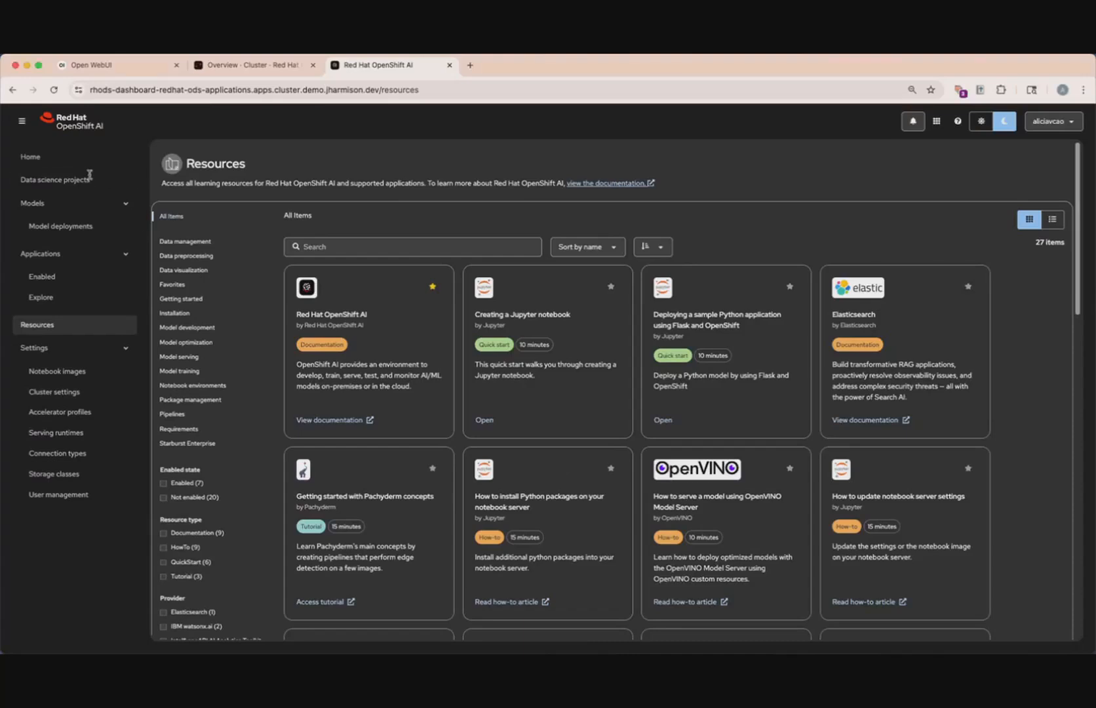
pyautogui.click(90, 175)
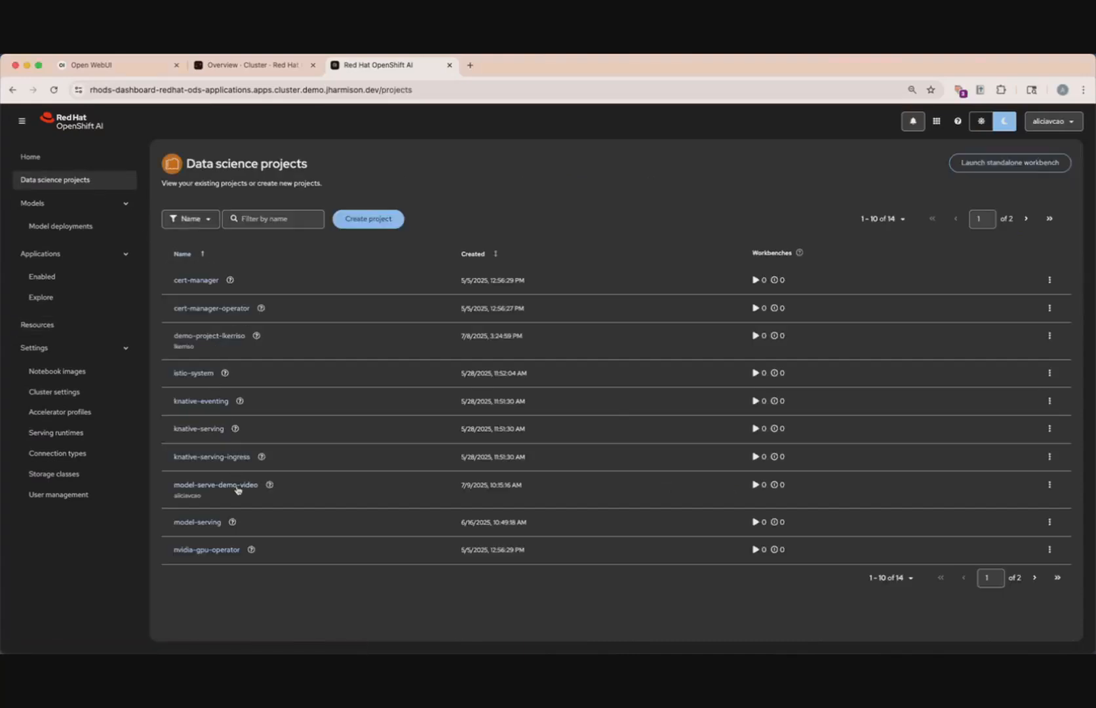
pyautogui.click(228, 485)
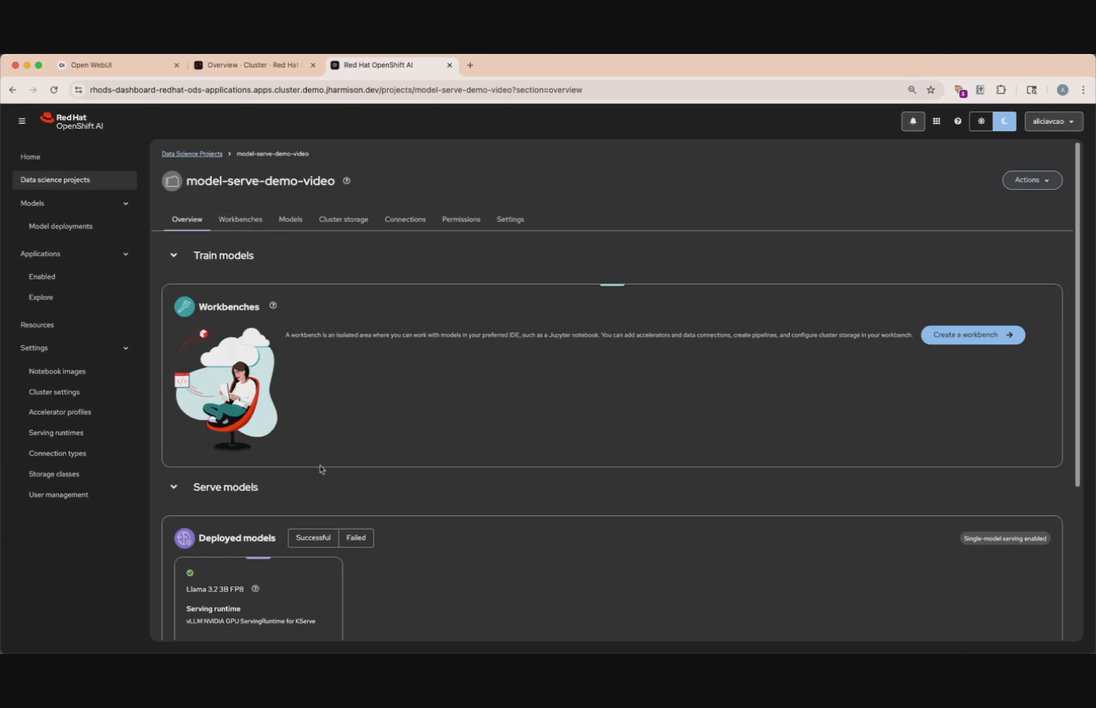
# - Review the project overview down to its configuration section, filtering the deployed models to Failed
pyautogui.scroll(-3, 369, 383)
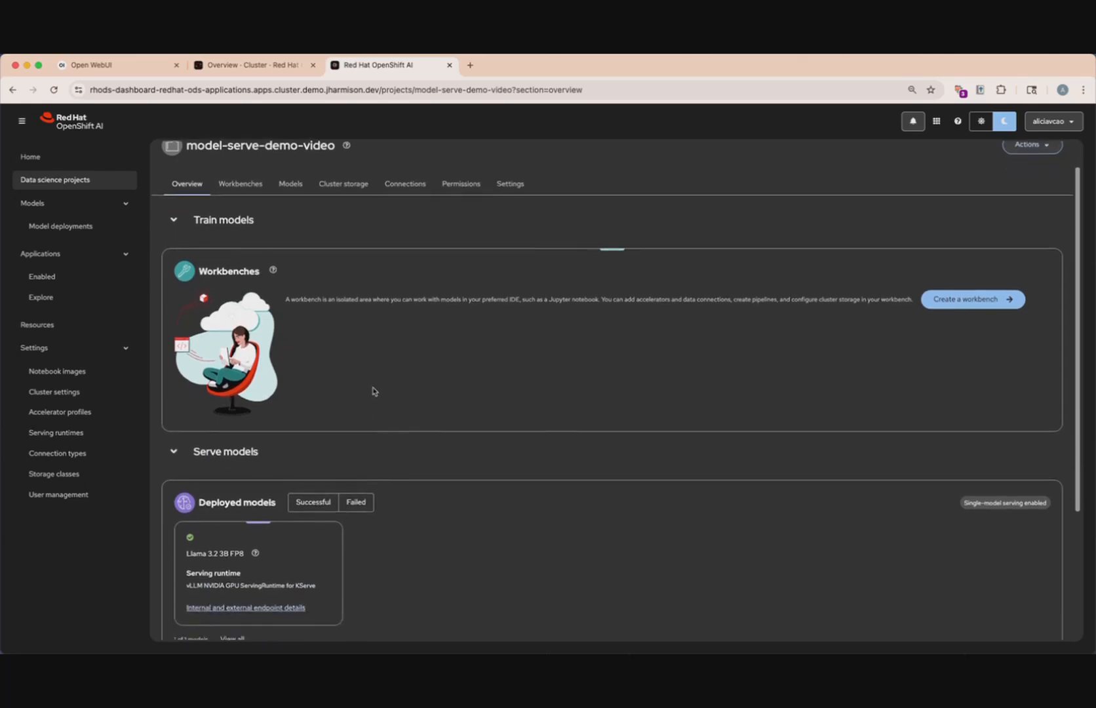
pyautogui.click(353, 416)
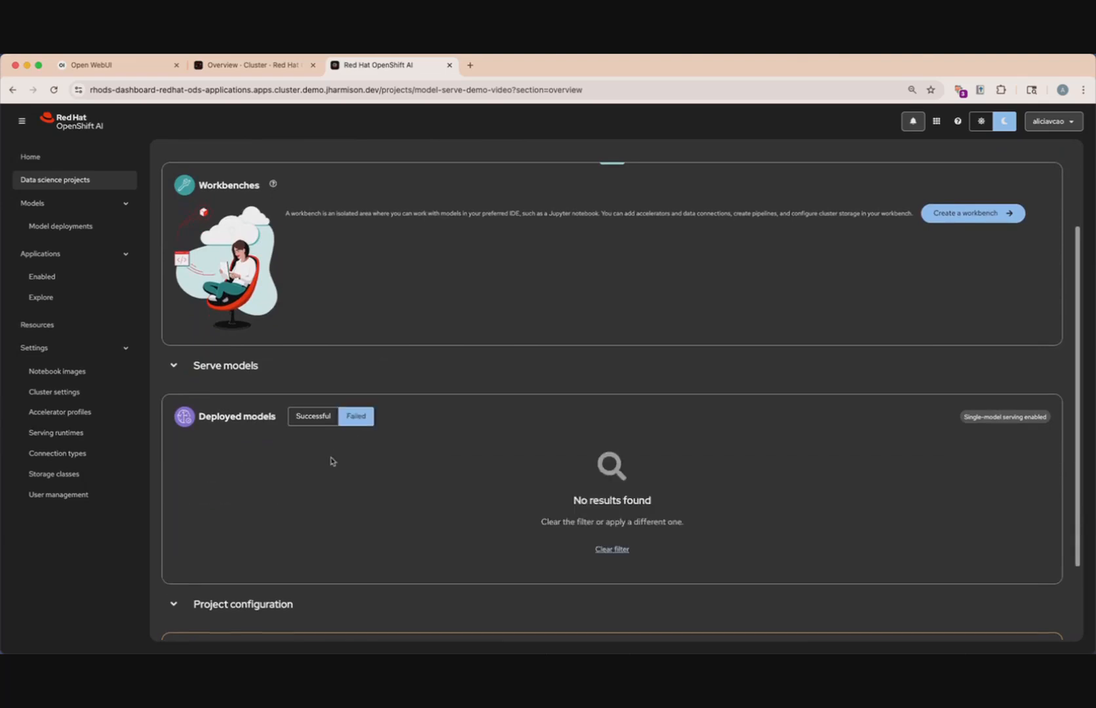
pyautogui.scroll(-3, 330, 457)
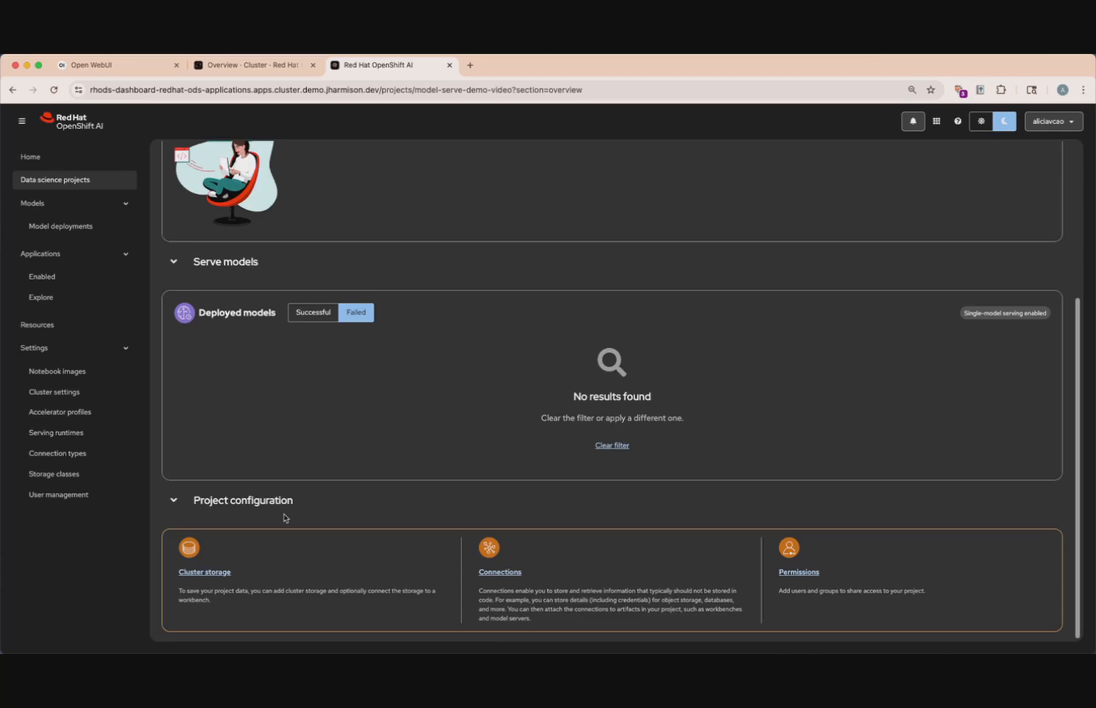
pyautogui.scroll(5, 286, 517)
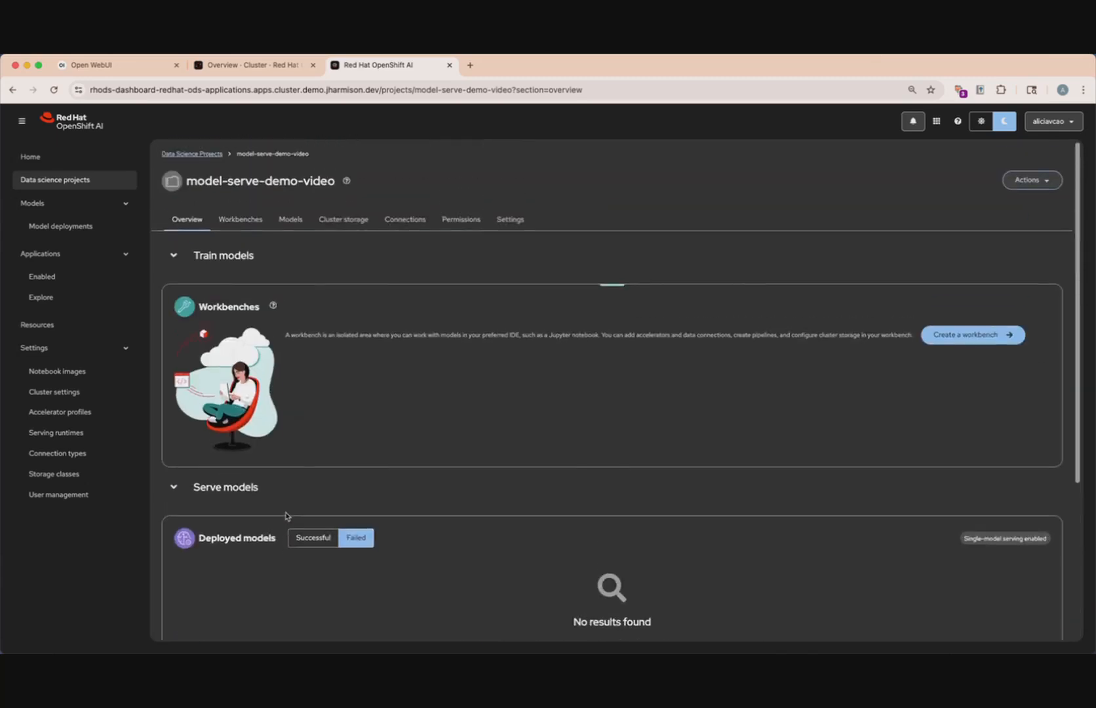
# - View the project's workbenches and expand the Llama 3.2 3B FP8 deployment details among its models
pyautogui.click(241, 222)
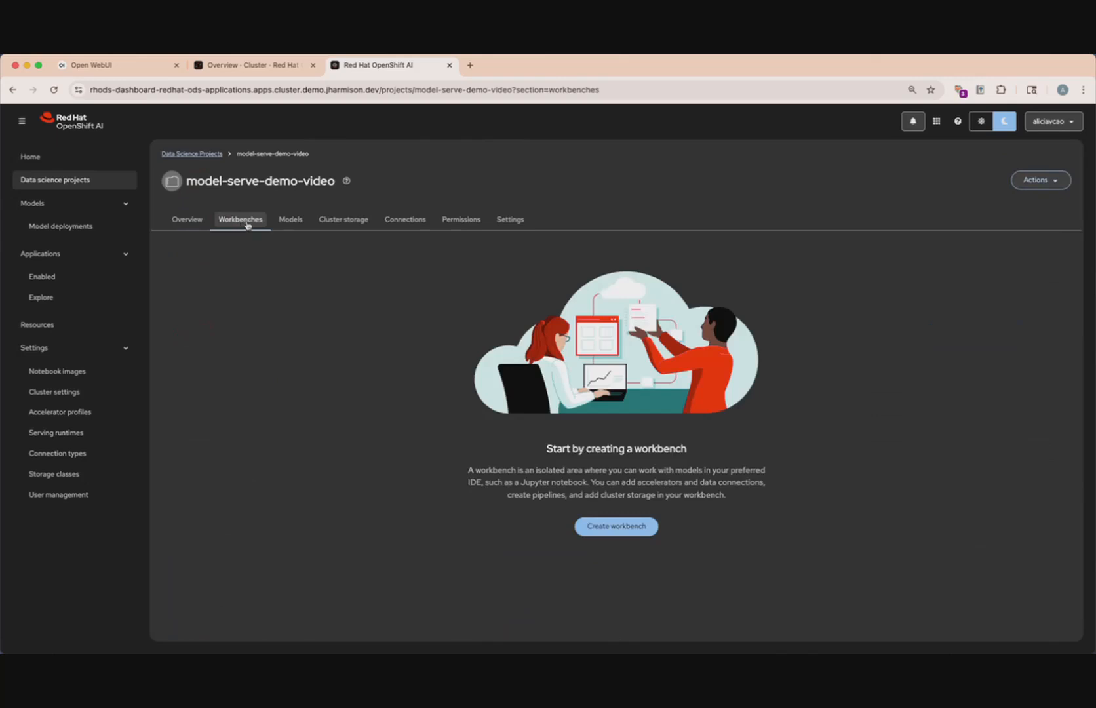
pyautogui.click(287, 222)
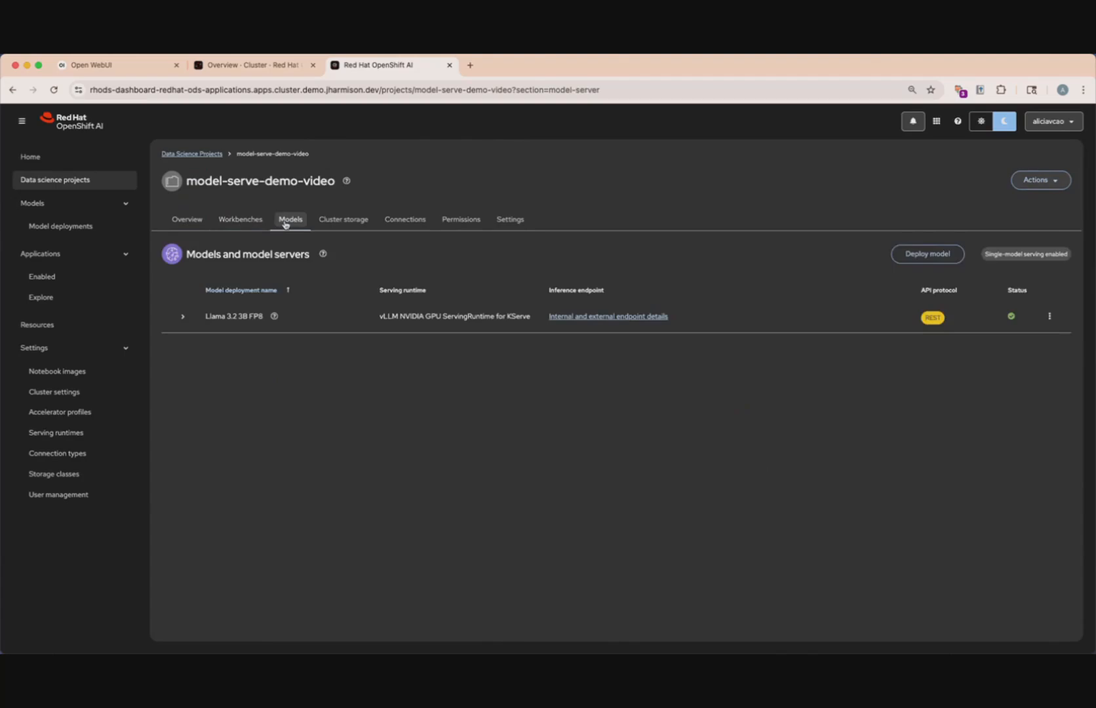
pyautogui.click(185, 319)
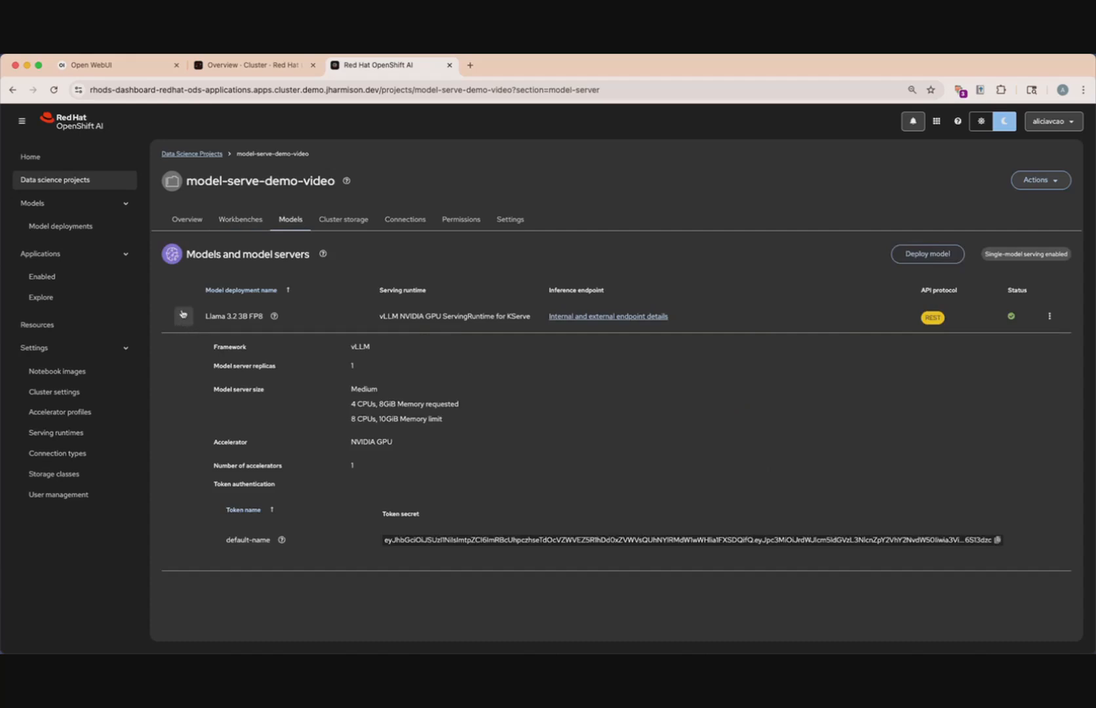
# - Review the project's cluster storage, connections and permissions
pyautogui.click(339, 220)
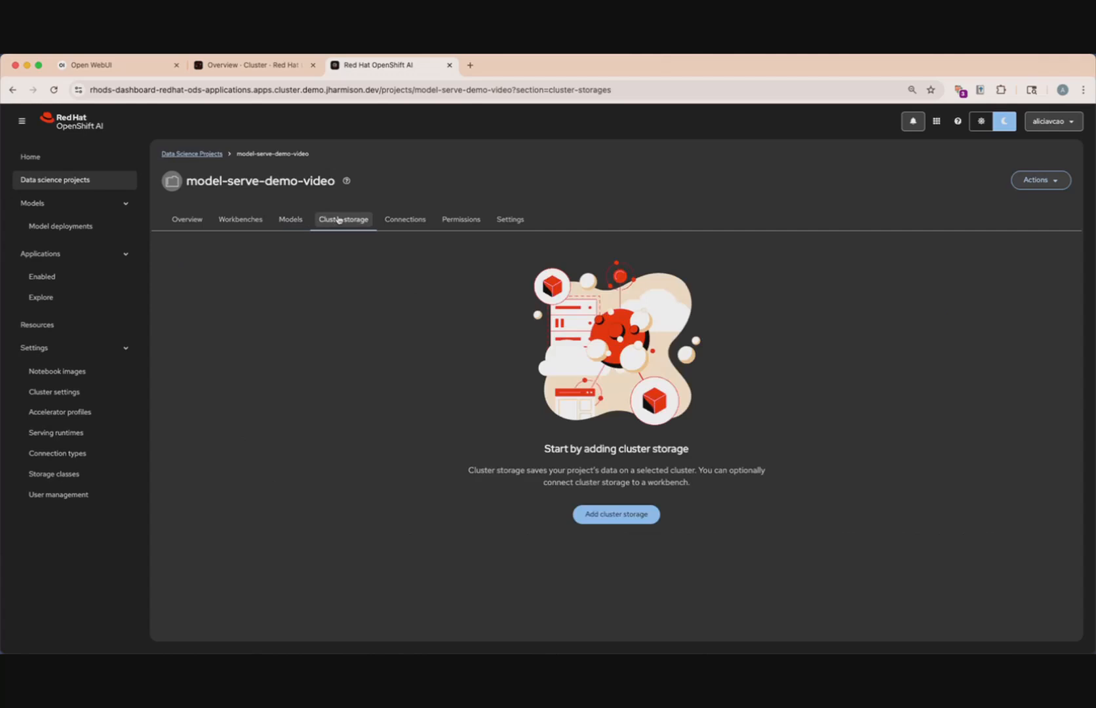
pyautogui.click(384, 222)
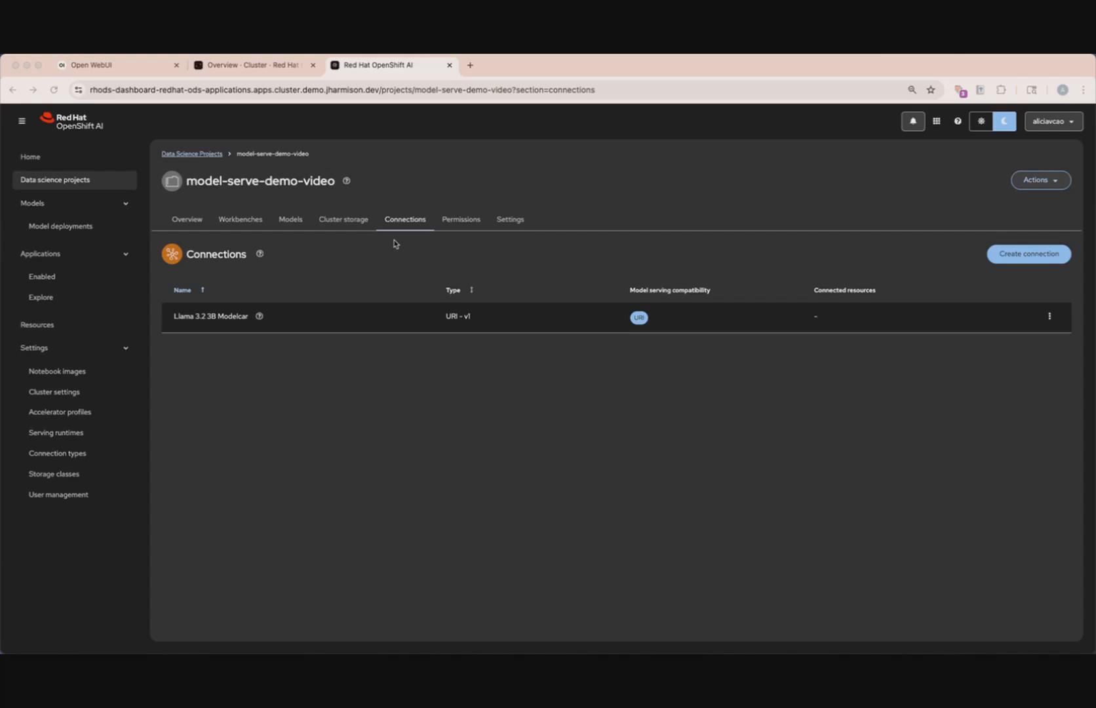
pyautogui.click(460, 220)
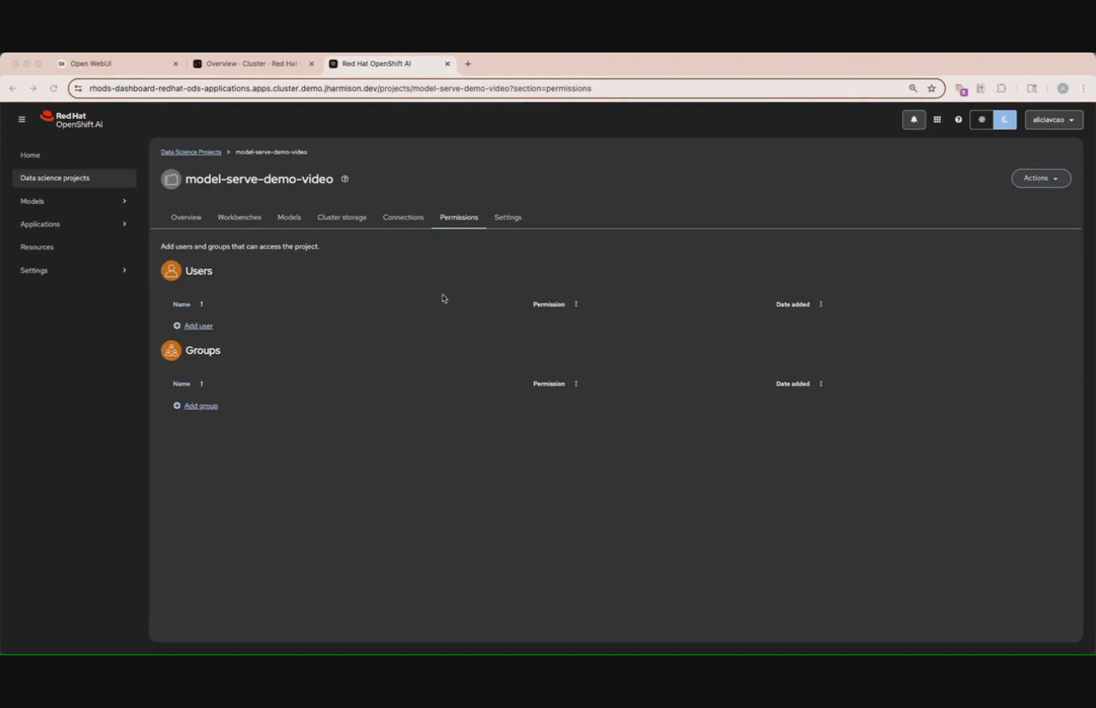
# - Switch to the OpenShift cluster console and list the compute nodes sorted by role in ascending order
pyautogui.click(274, 61)
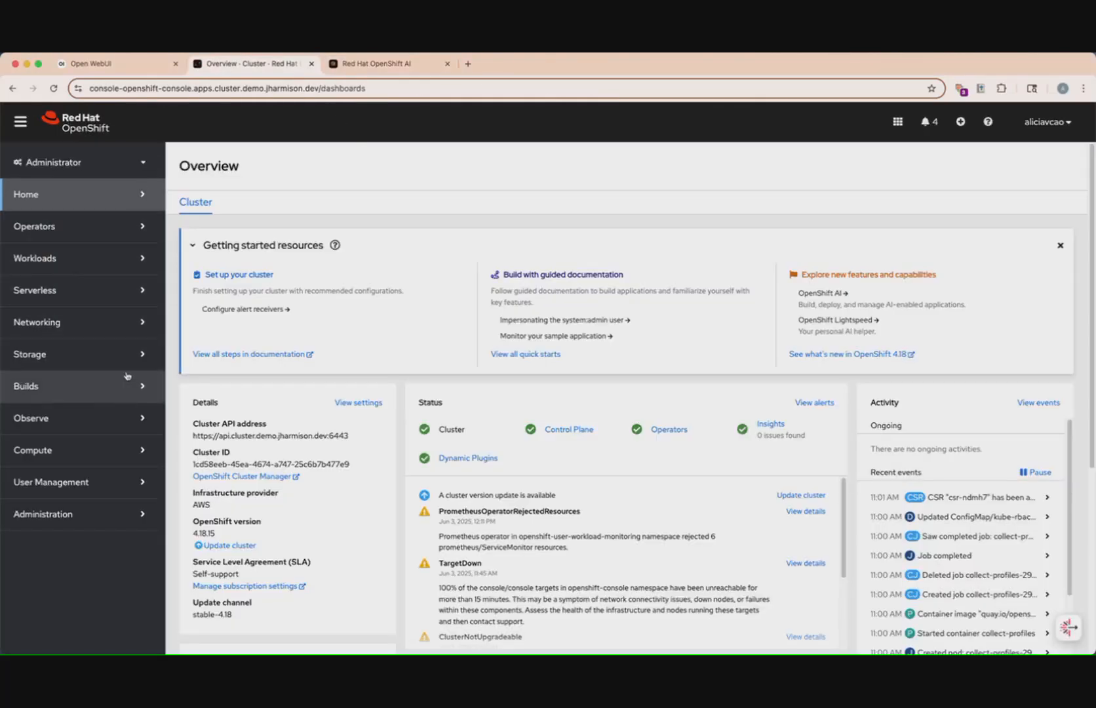
pyautogui.click(131, 447)
pyautogui.click(119, 483)
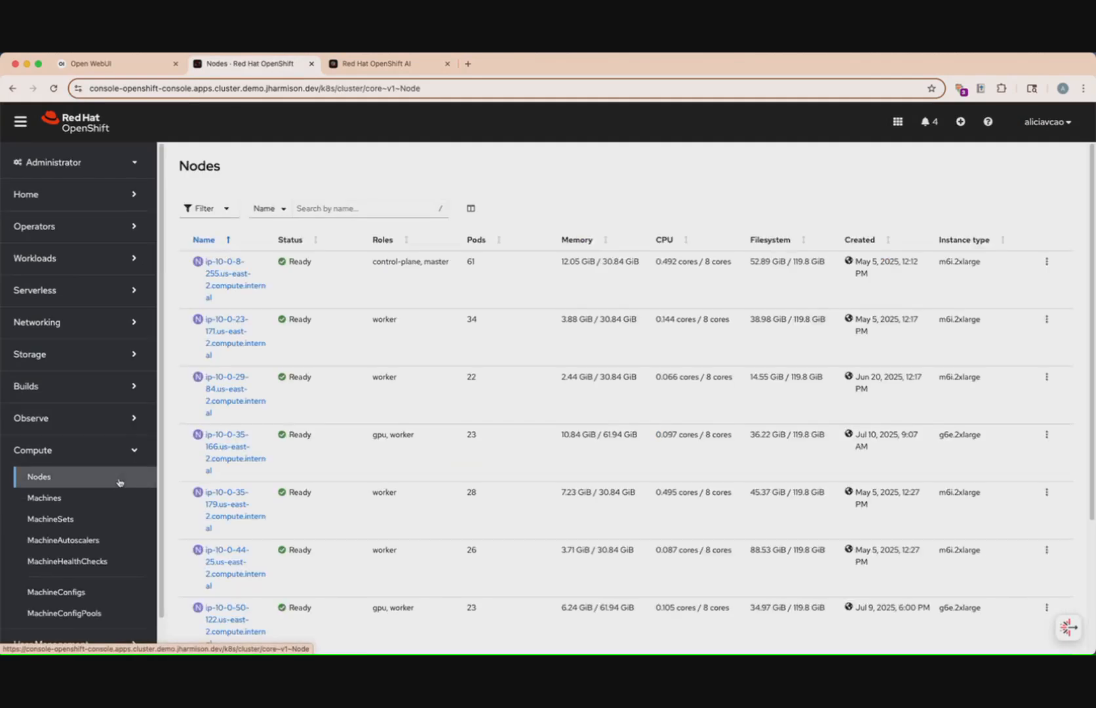
pyautogui.click(405, 241)
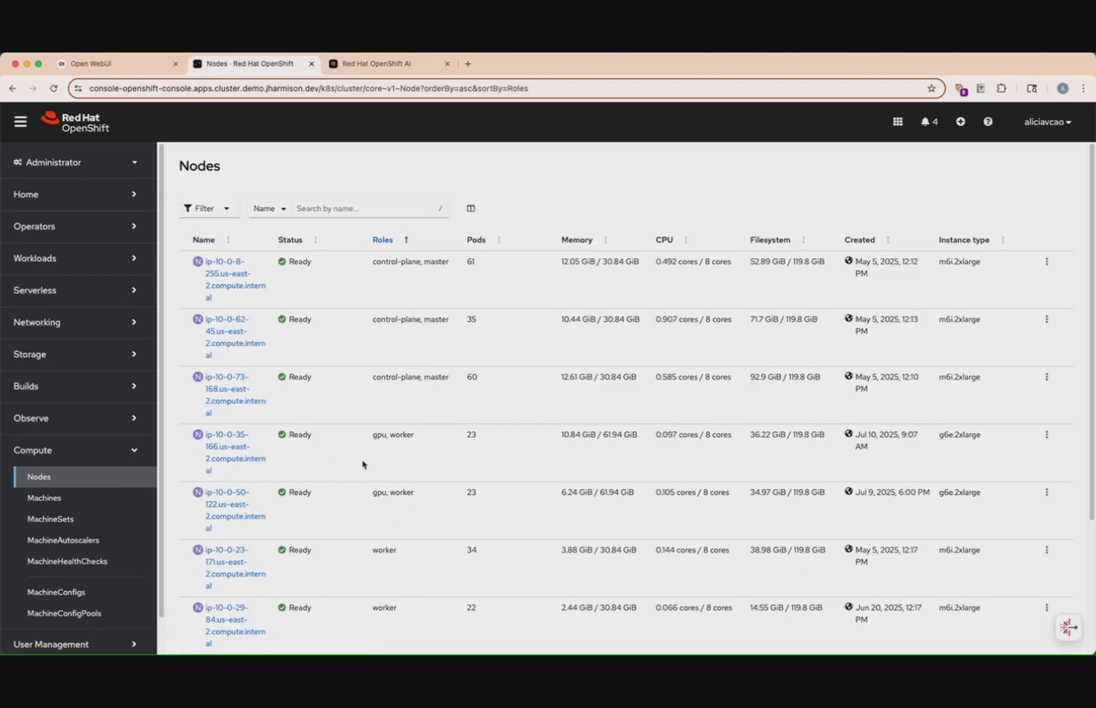
# - Open the GPU worker node ip-10-0-35-166 and filter its pods by the name "drivers"
pyautogui.click(232, 446)
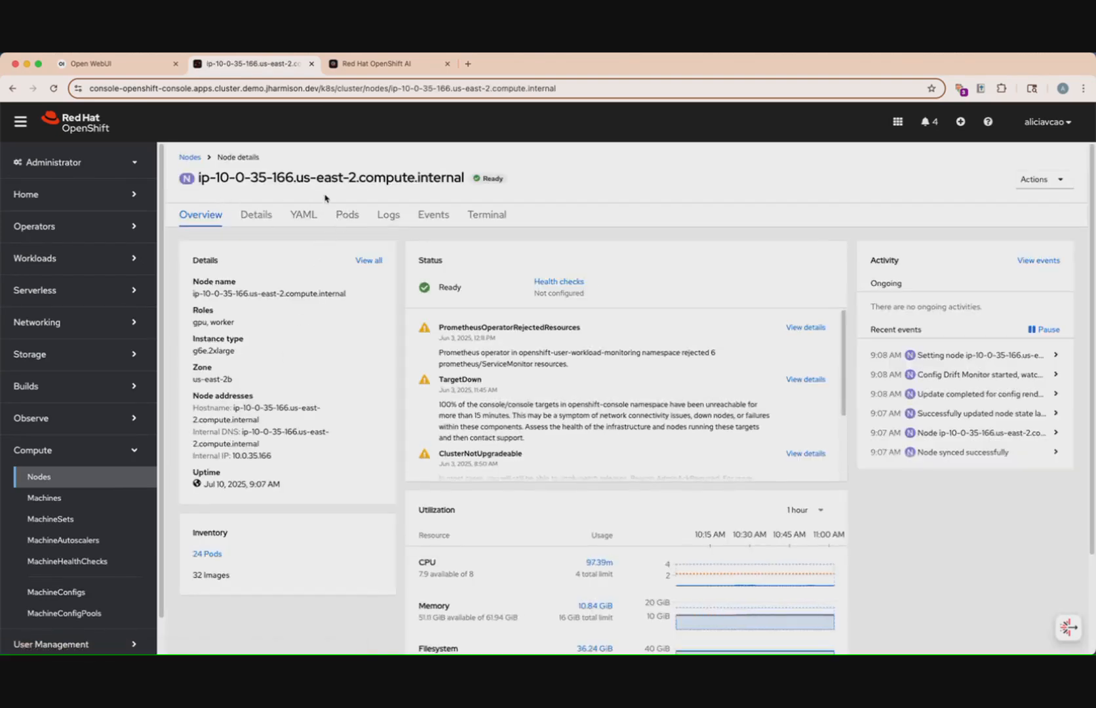
pyautogui.click(350, 215)
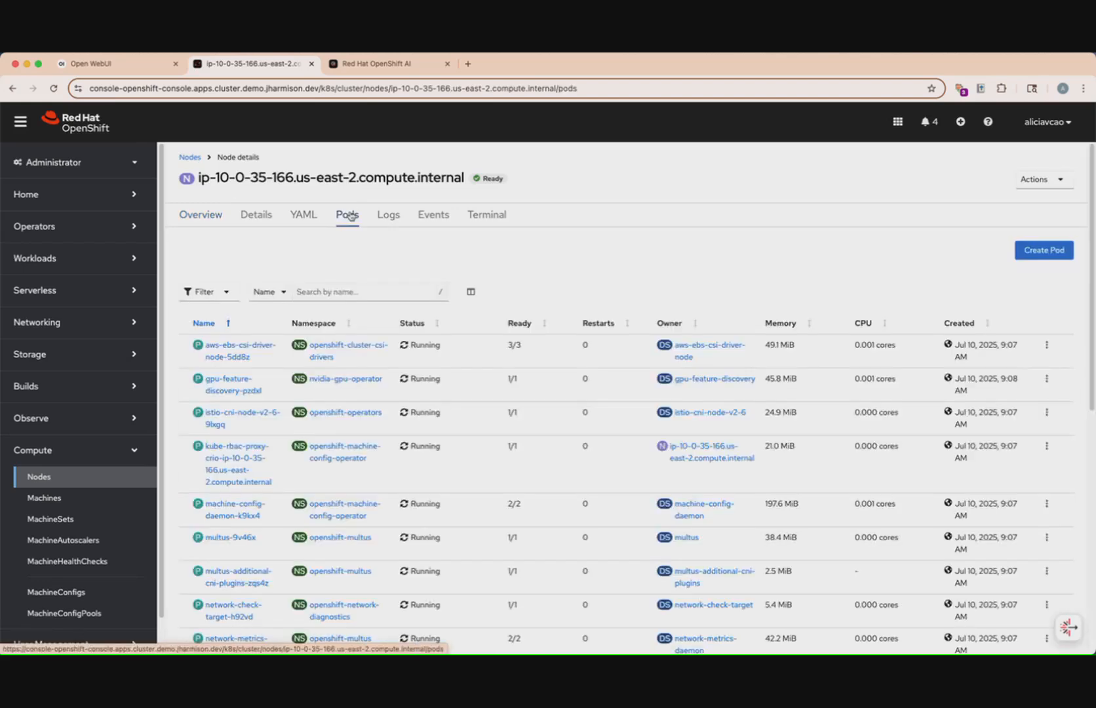
pyautogui.click(348, 298)
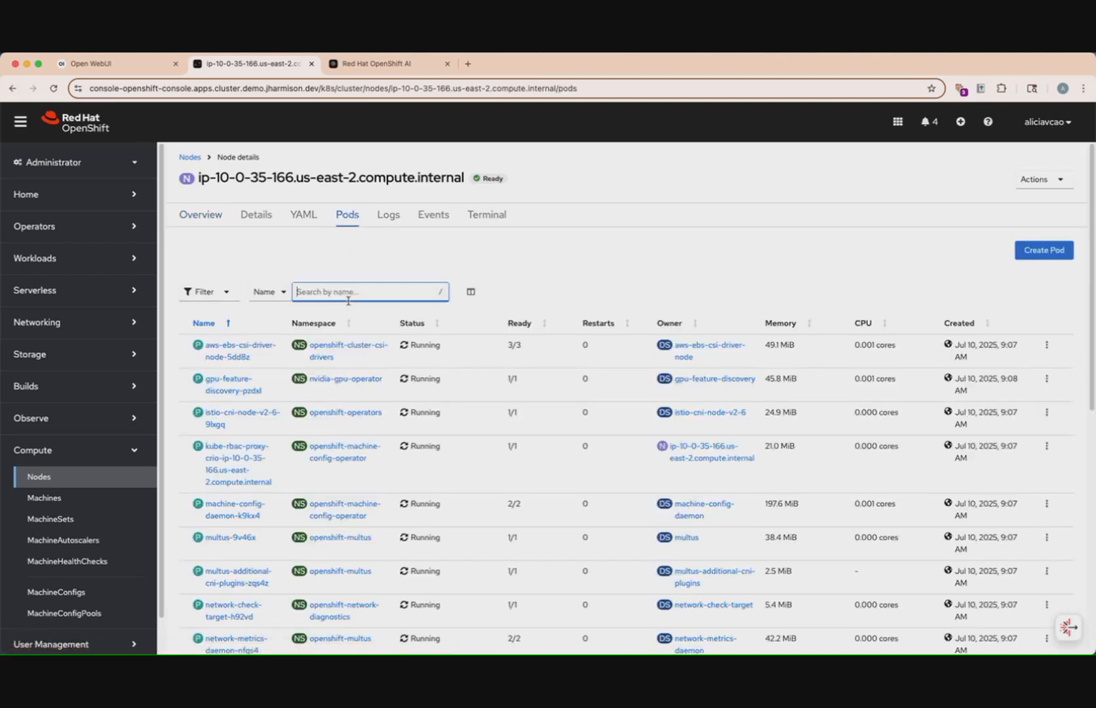
pyautogui.write('d')
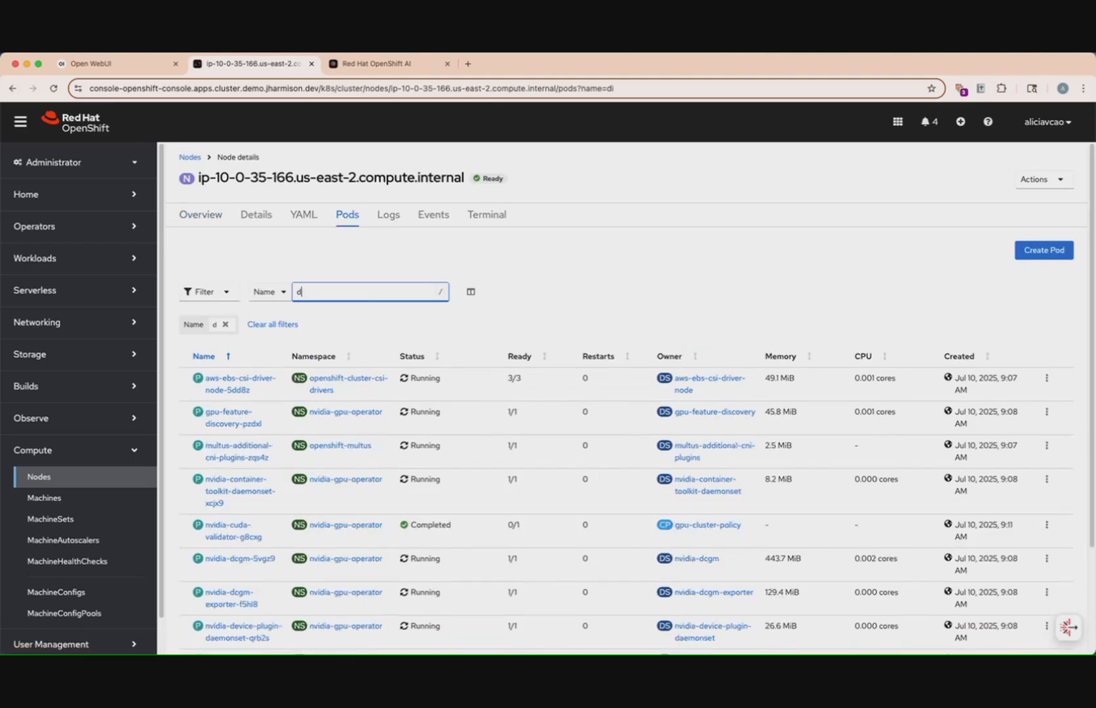
pyautogui.write('rivers')
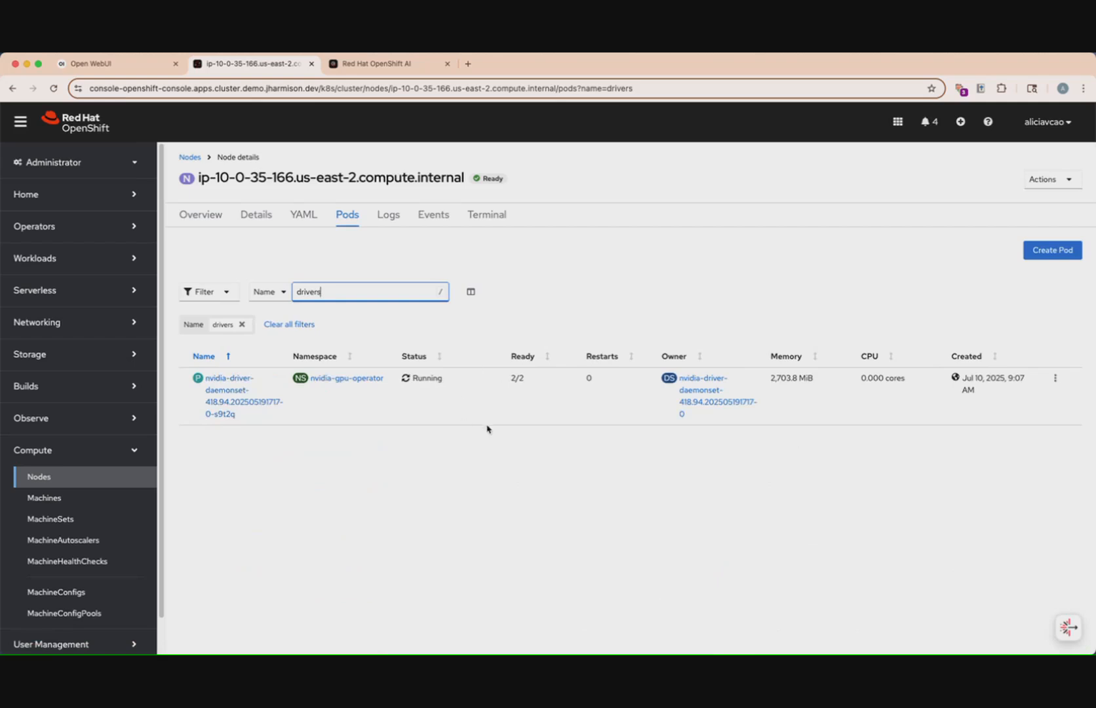
# - Switch back to OpenShift AI and review the project's new-connection form for the OCI compliant registry - v1 type, then cancel it
pyautogui.click(422, 71)
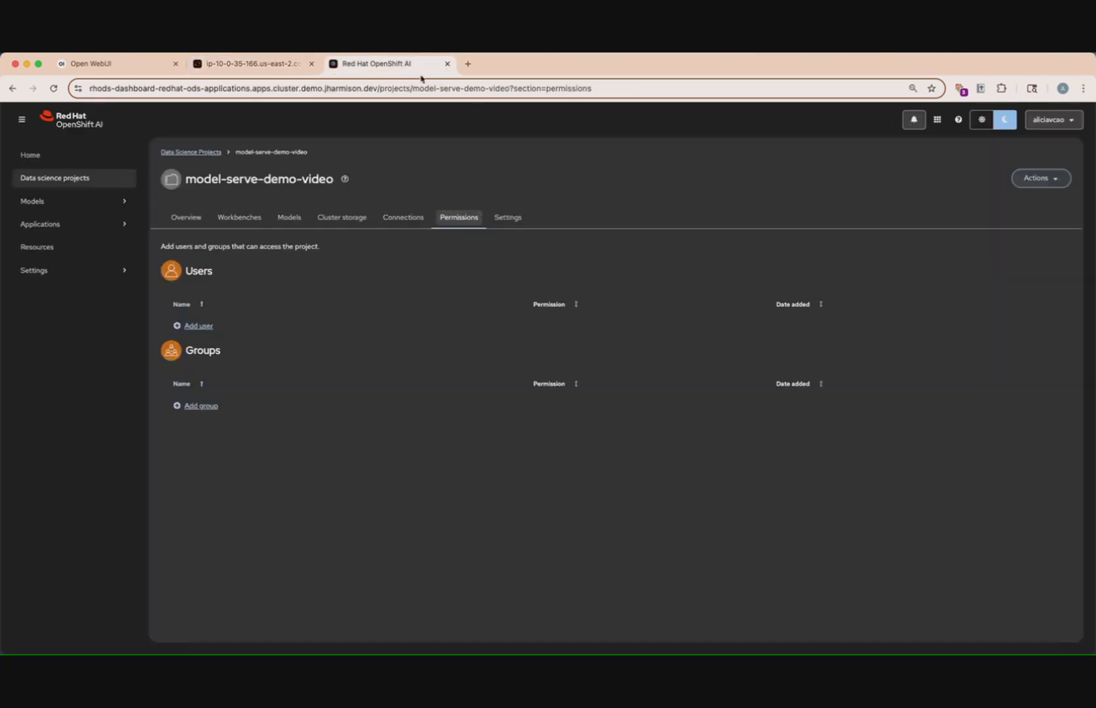
pyautogui.click(397, 218)
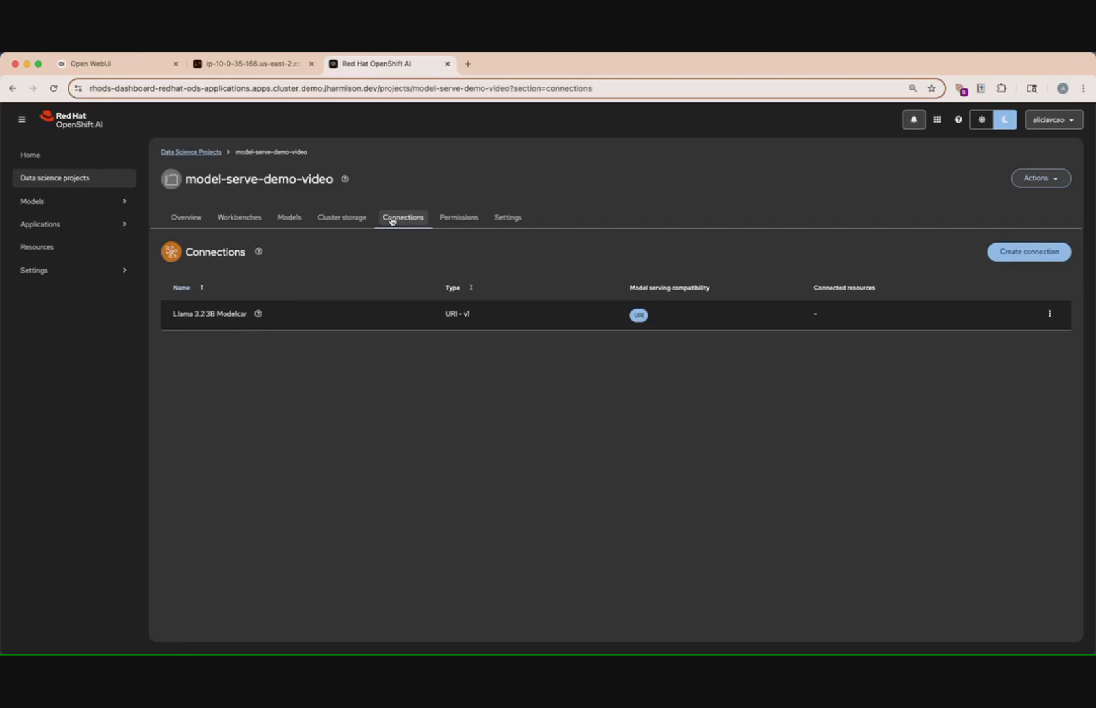
pyautogui.click(1025, 254)
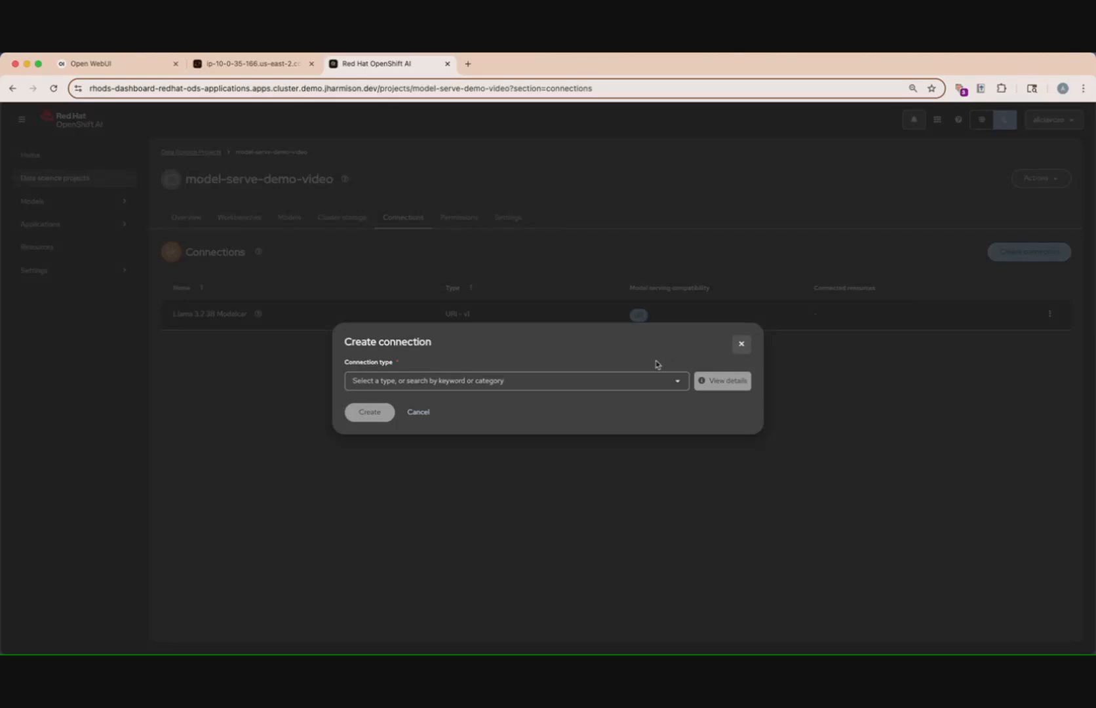
pyautogui.click(679, 385)
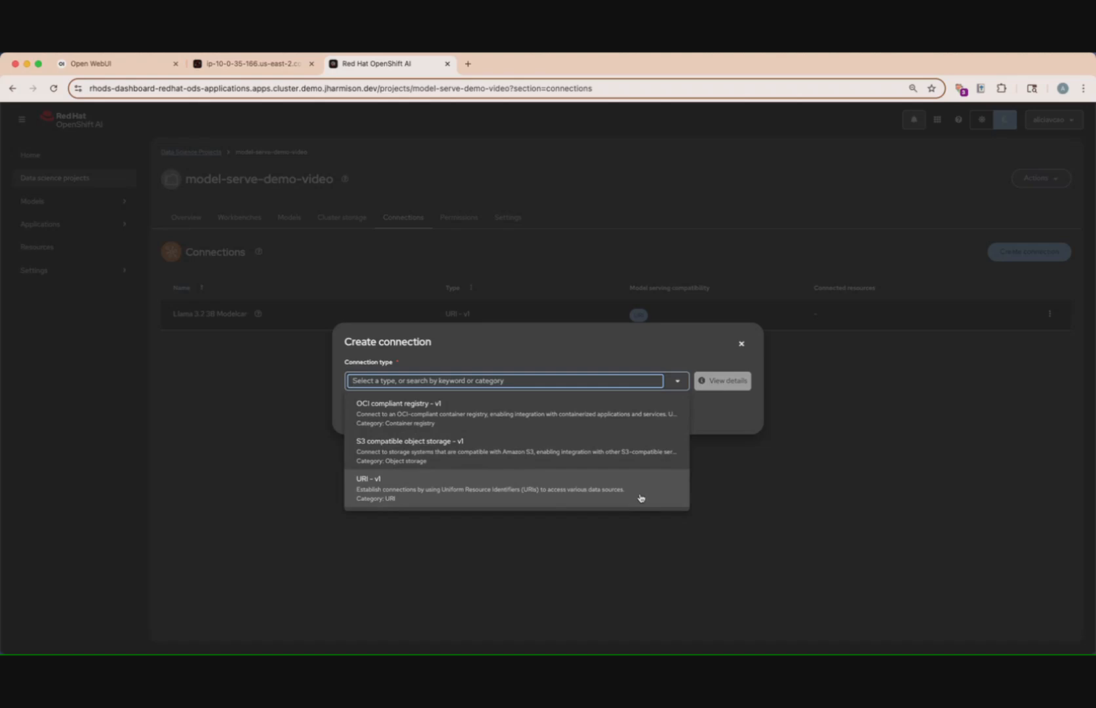
pyautogui.click(588, 420)
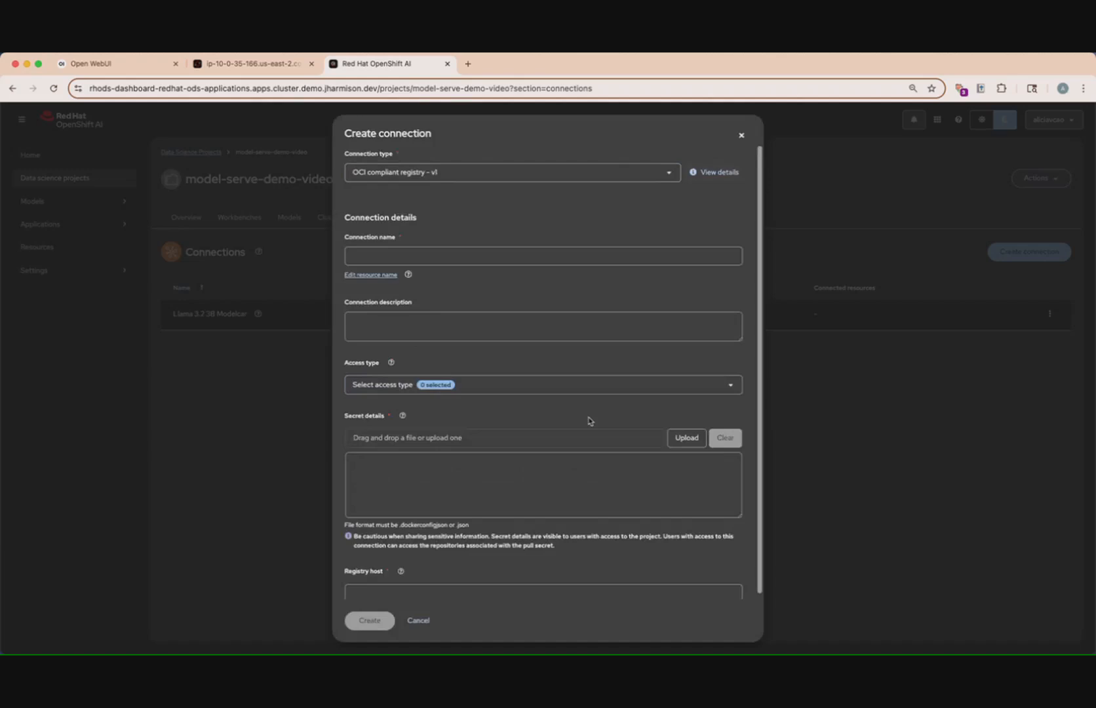
pyautogui.click(438, 257)
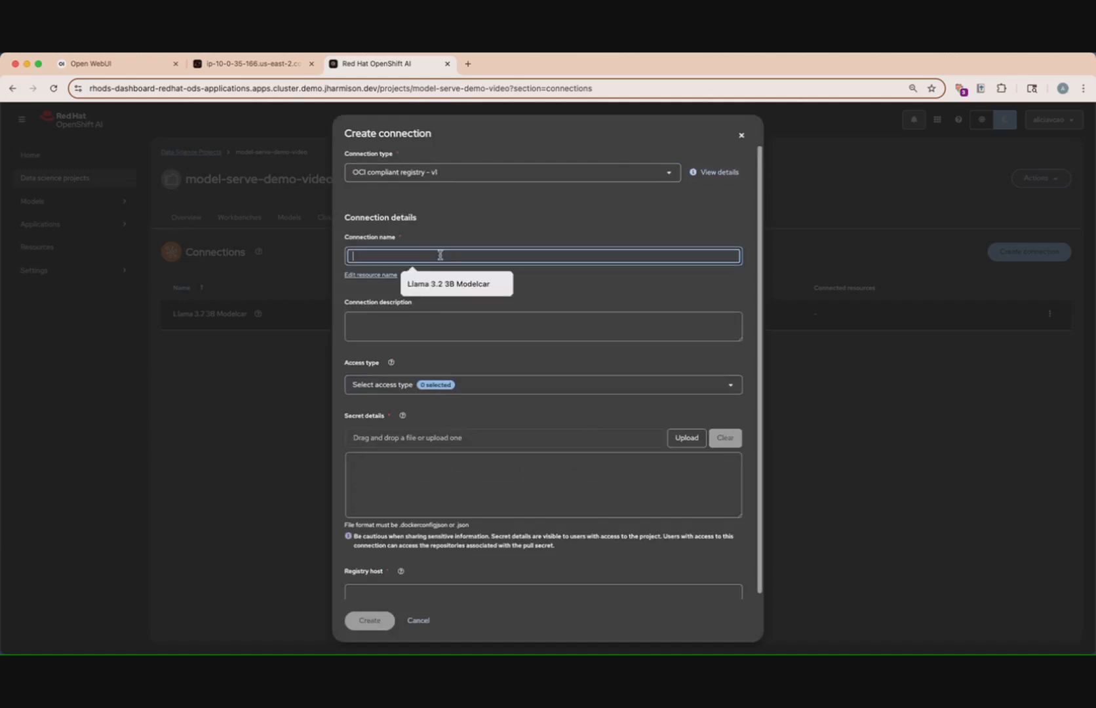
pyautogui.click(483, 506)
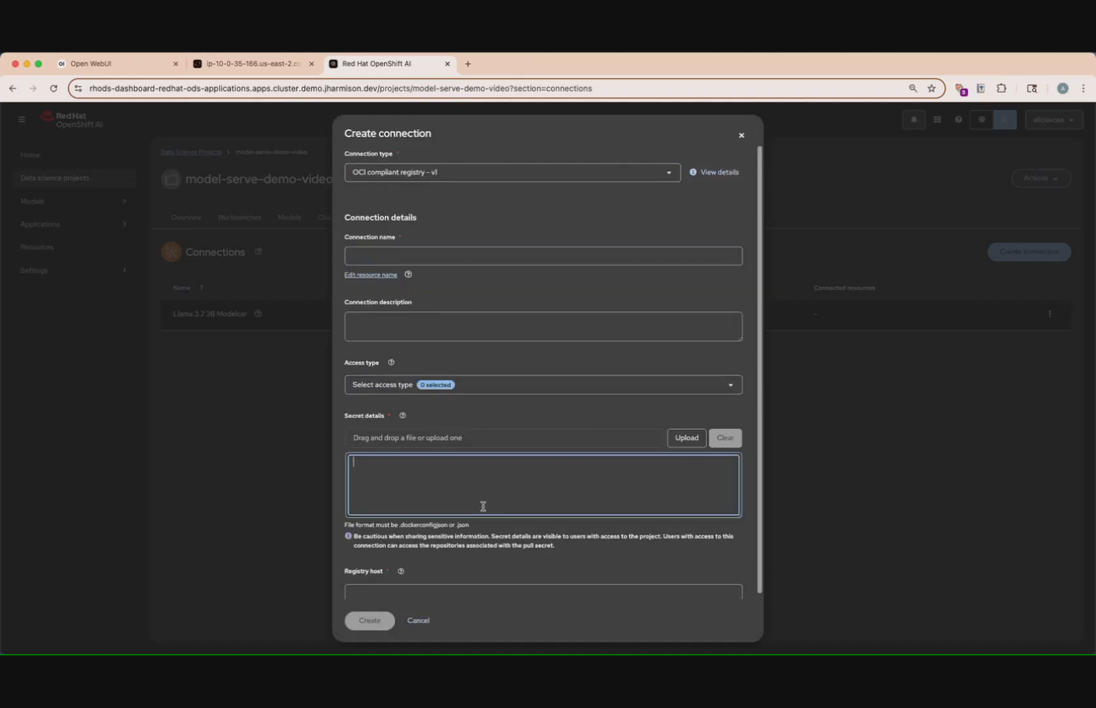
pyautogui.scroll(-1, 483, 506)
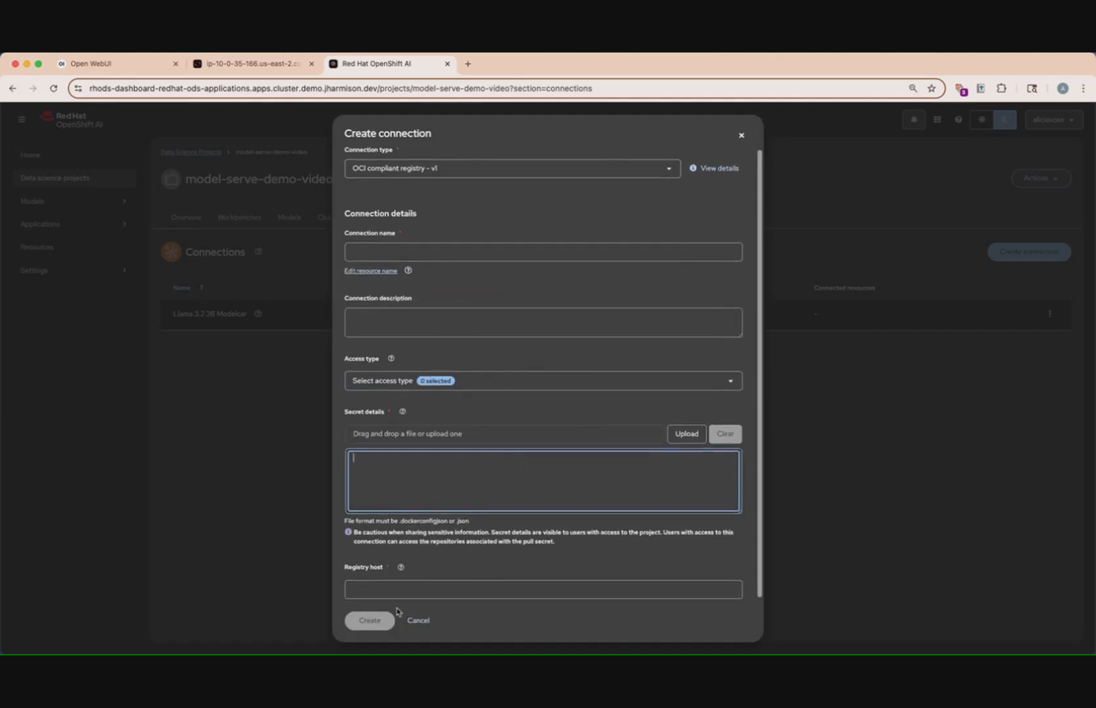
pyautogui.click(420, 626)
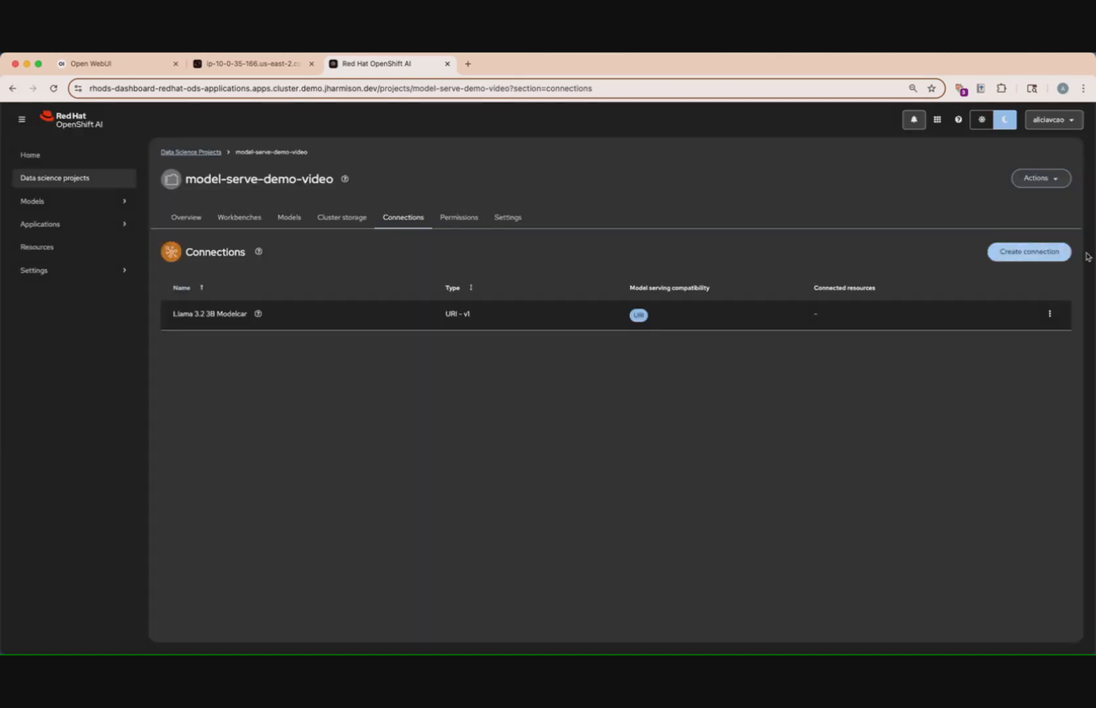
# - Review the access key, secret key, endpoint and other fields of an S3 compatible object storage - v1 connection without creating it
pyautogui.click(1032, 258)
pyautogui.click(607, 384)
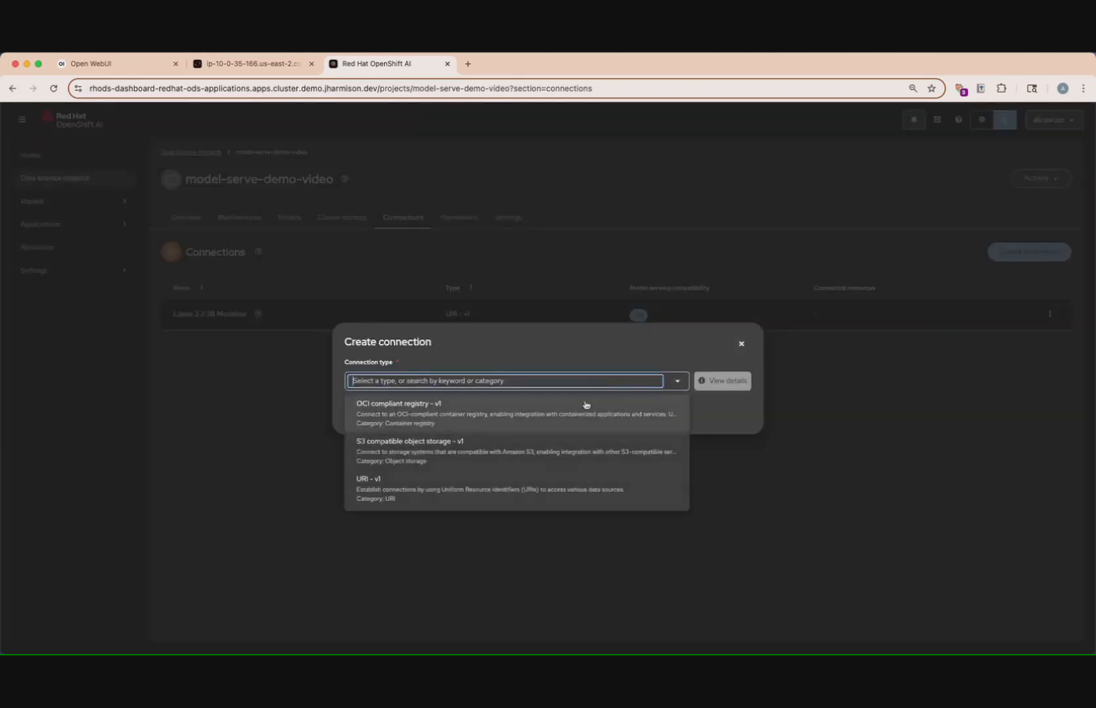
pyautogui.click(564, 455)
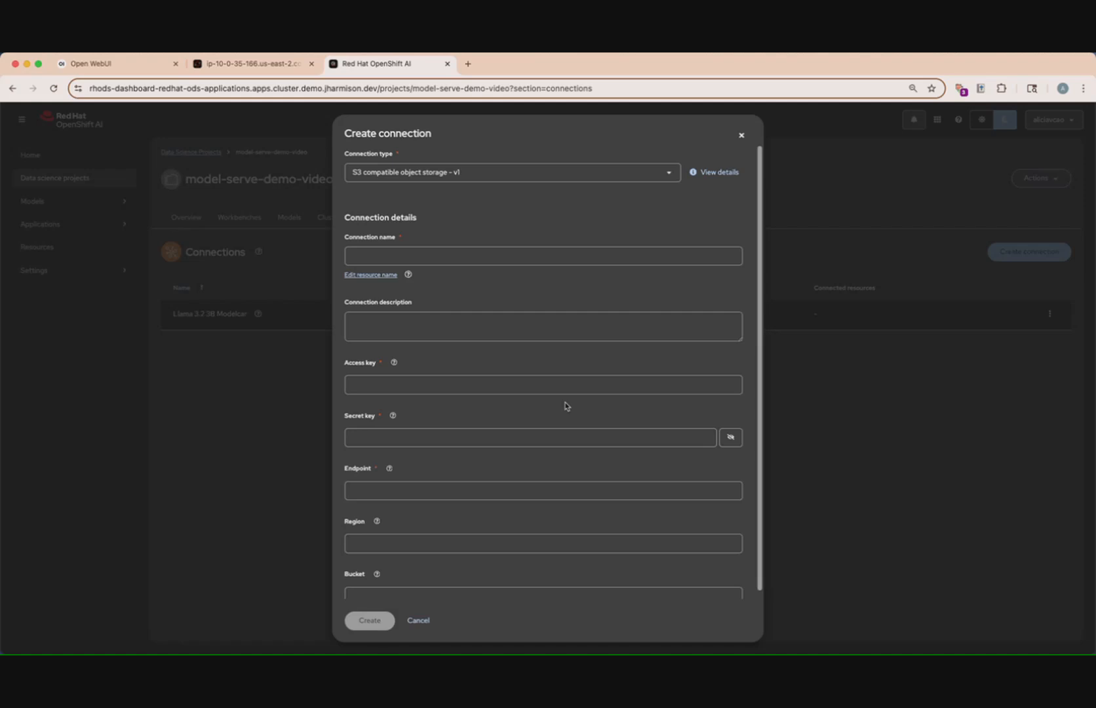
pyautogui.click(523, 384)
pyautogui.click(527, 434)
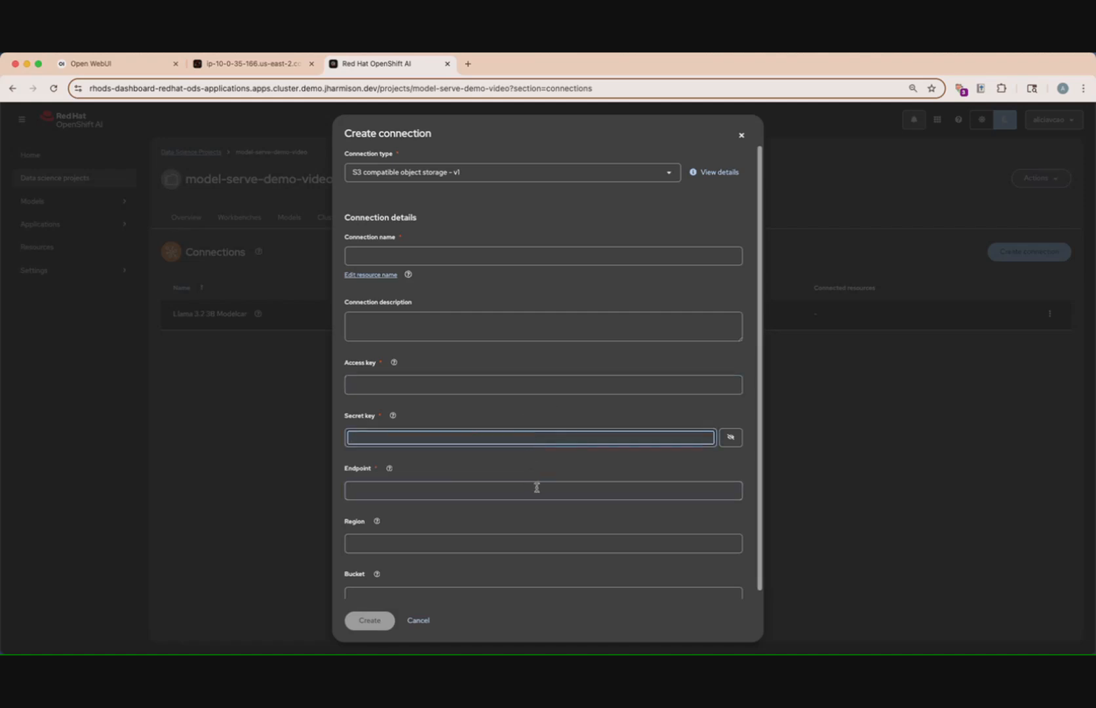
pyautogui.click(537, 488)
pyautogui.scroll(-1, 485, 424)
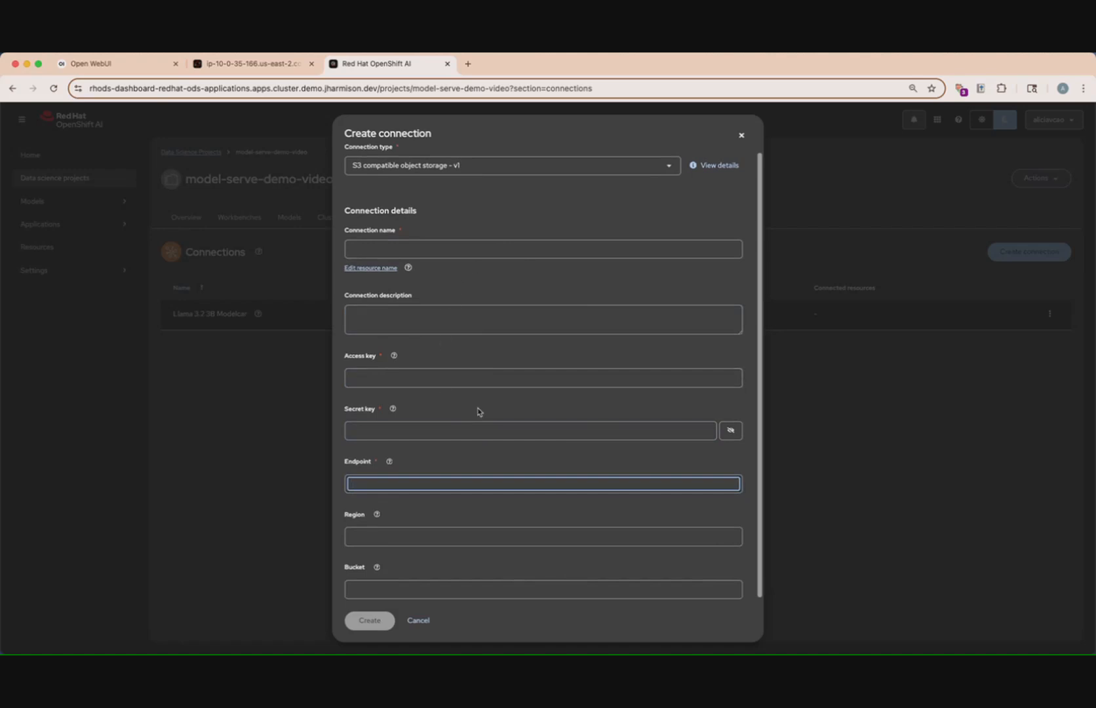
pyautogui.click(419, 620)
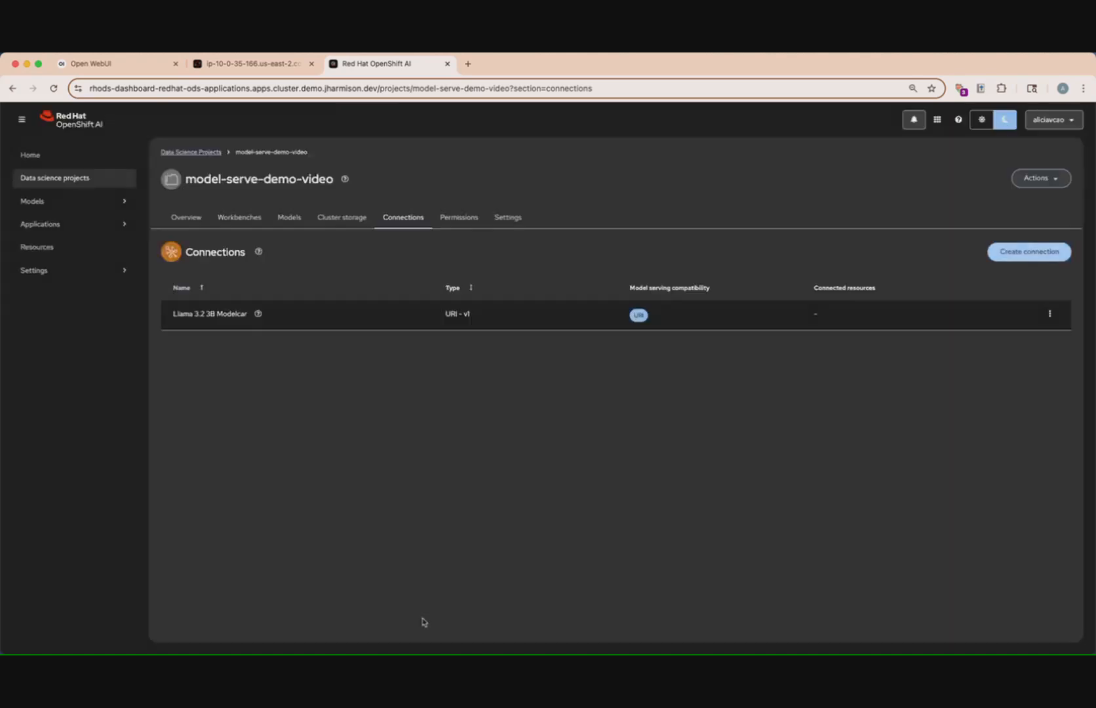
pyautogui.press('super+Tab')
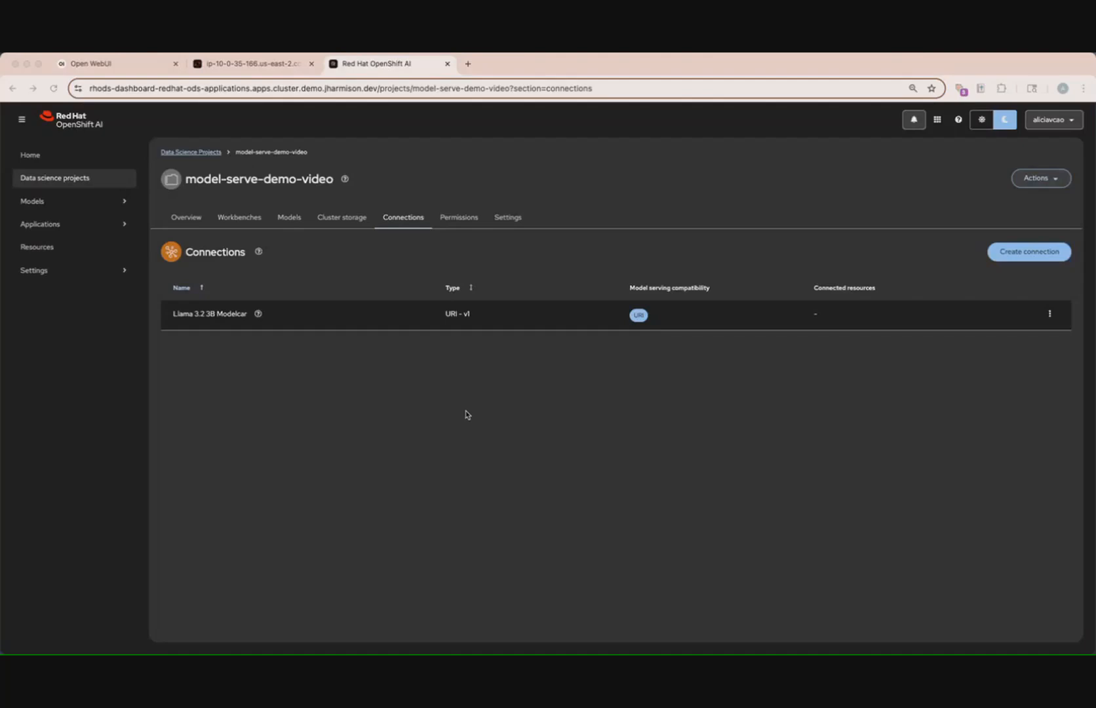
pyautogui.press('super+Tab')
# - Open the Llama 3.2 3B Modelcar connection for editing to review its URI, and save it
pyautogui.click(1049, 315)
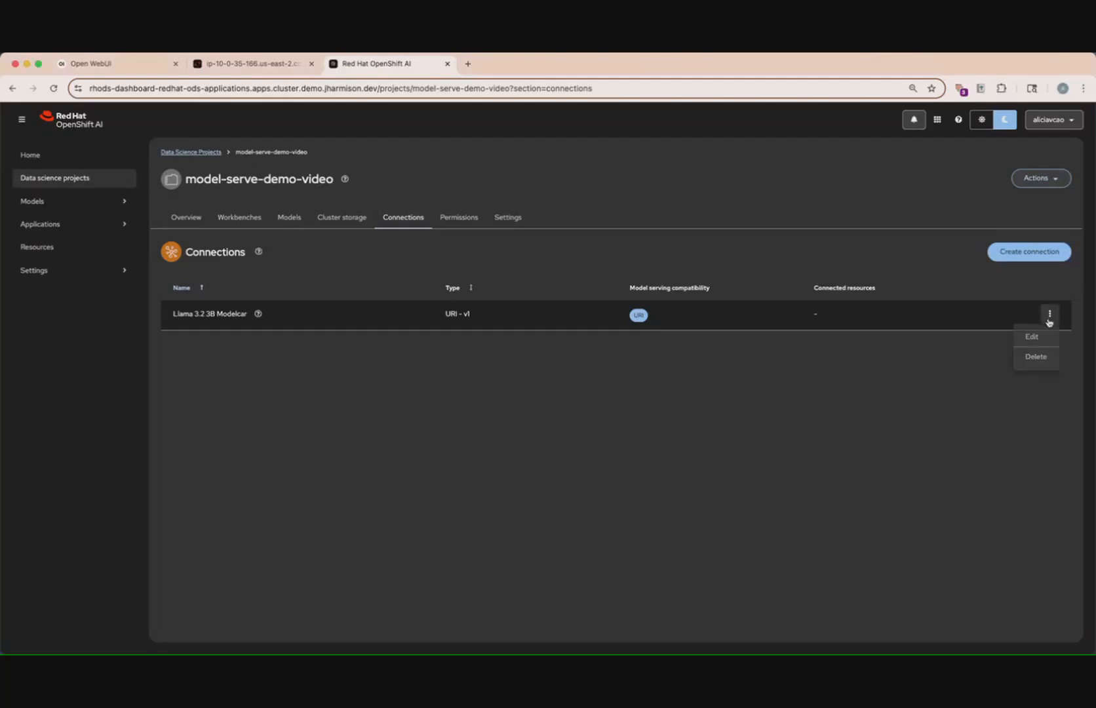
pyautogui.click(1032, 336)
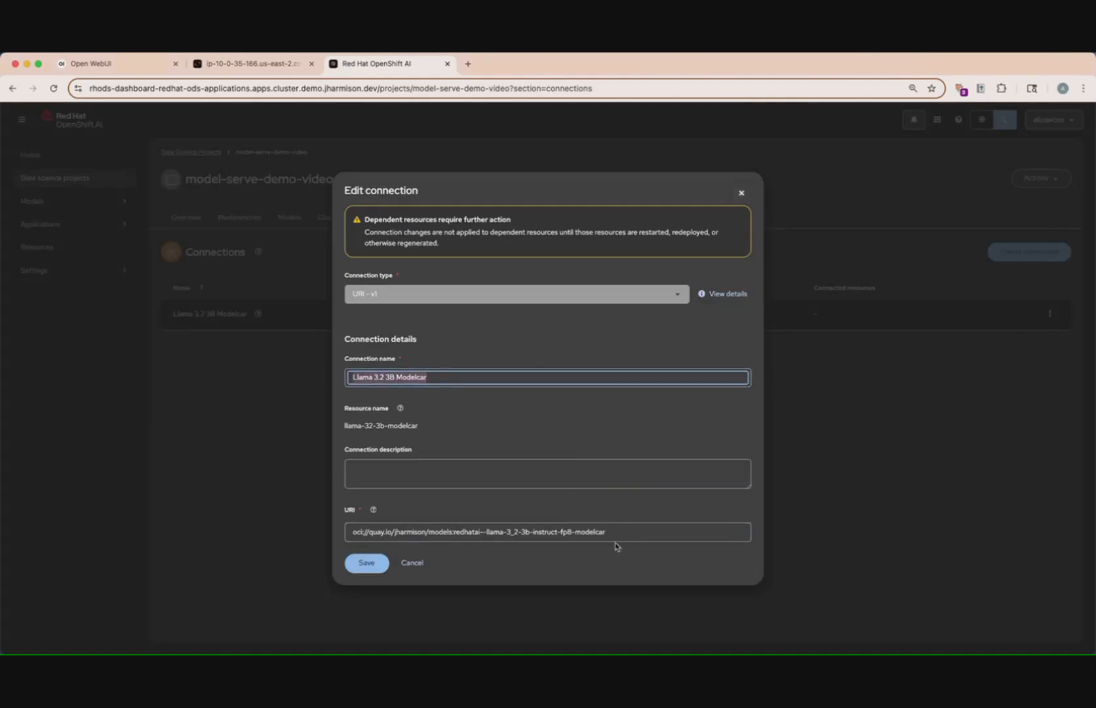
pyautogui.click(366, 562)
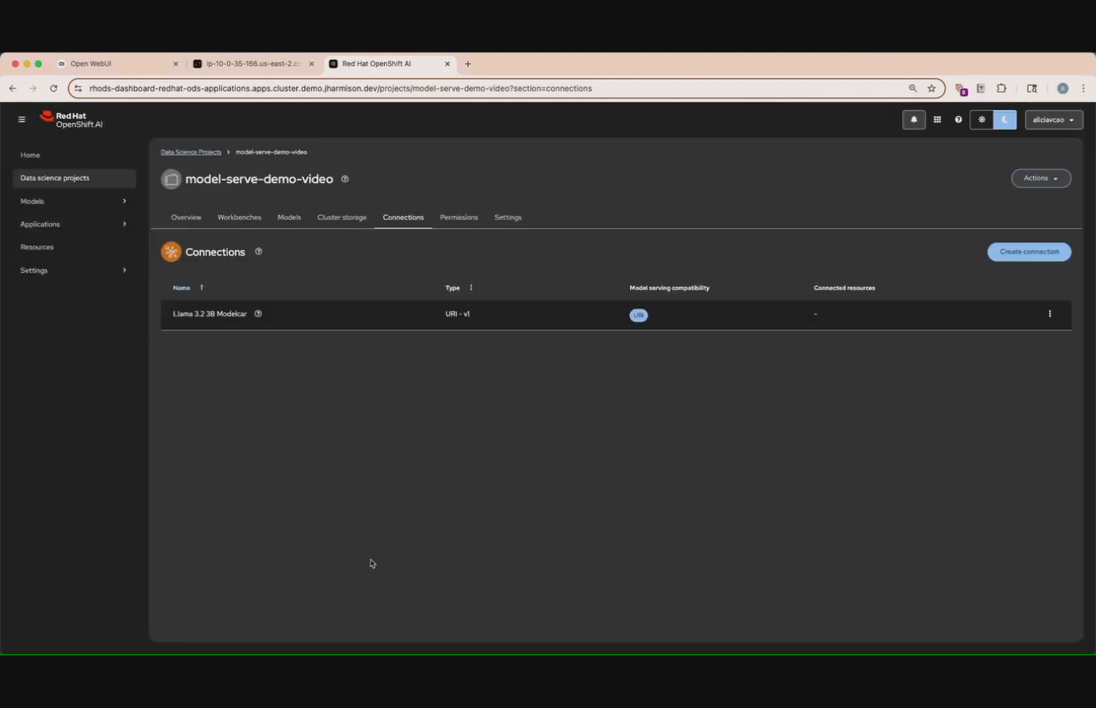
# - Start a new model deployment using the vLLM NVIDIA GPU ServingRuntime for KServe and the Standard deployment mode
pyautogui.click(291, 219)
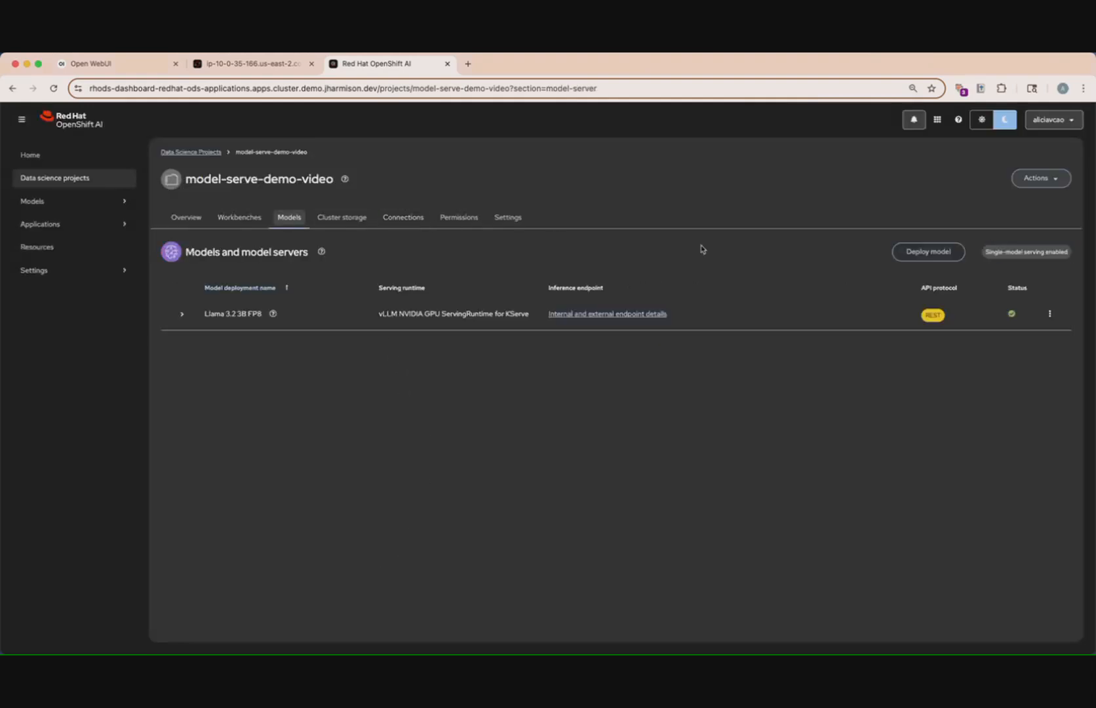
pyautogui.click(920, 257)
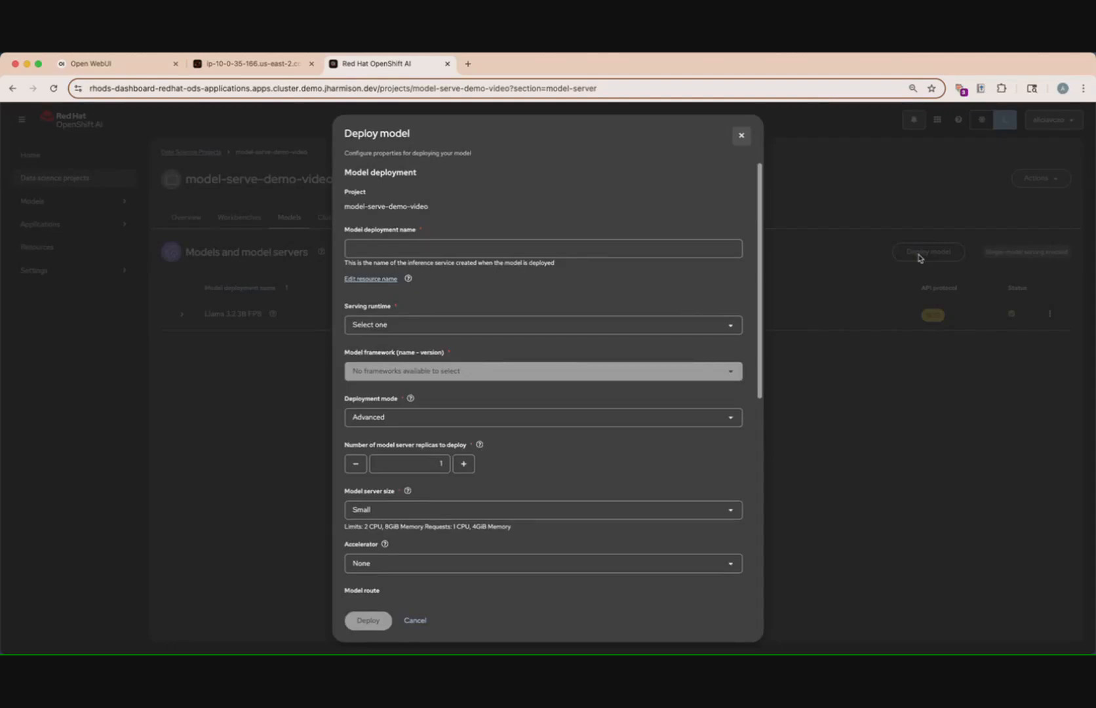
pyautogui.click(423, 326)
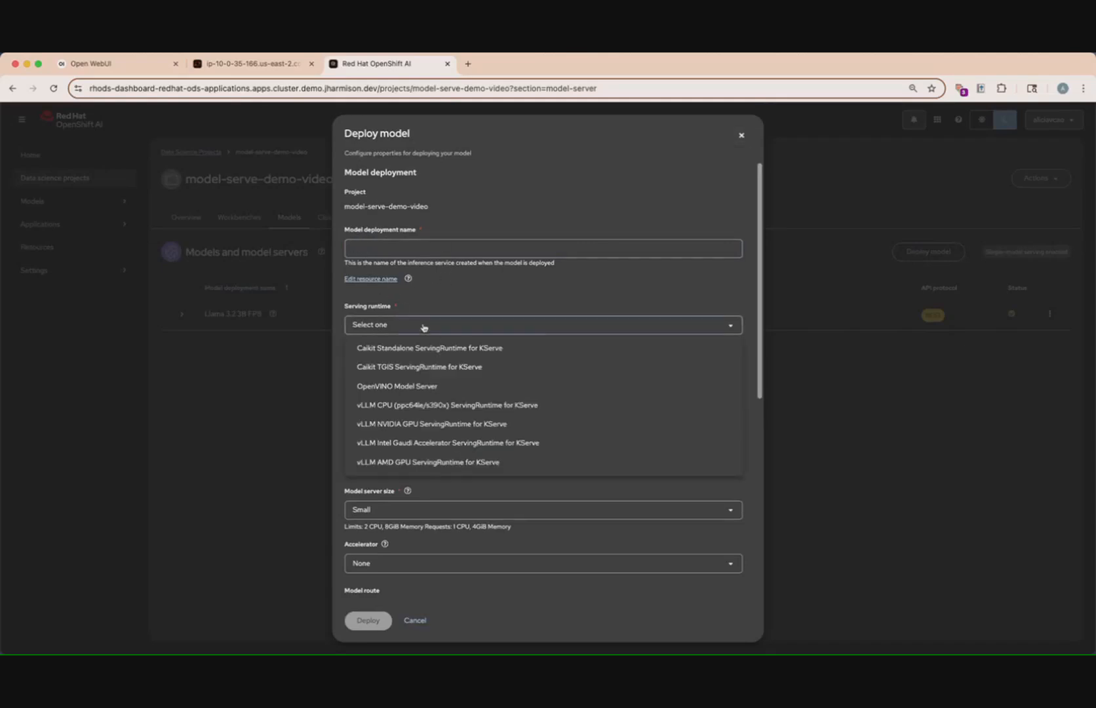
pyautogui.click(424, 425)
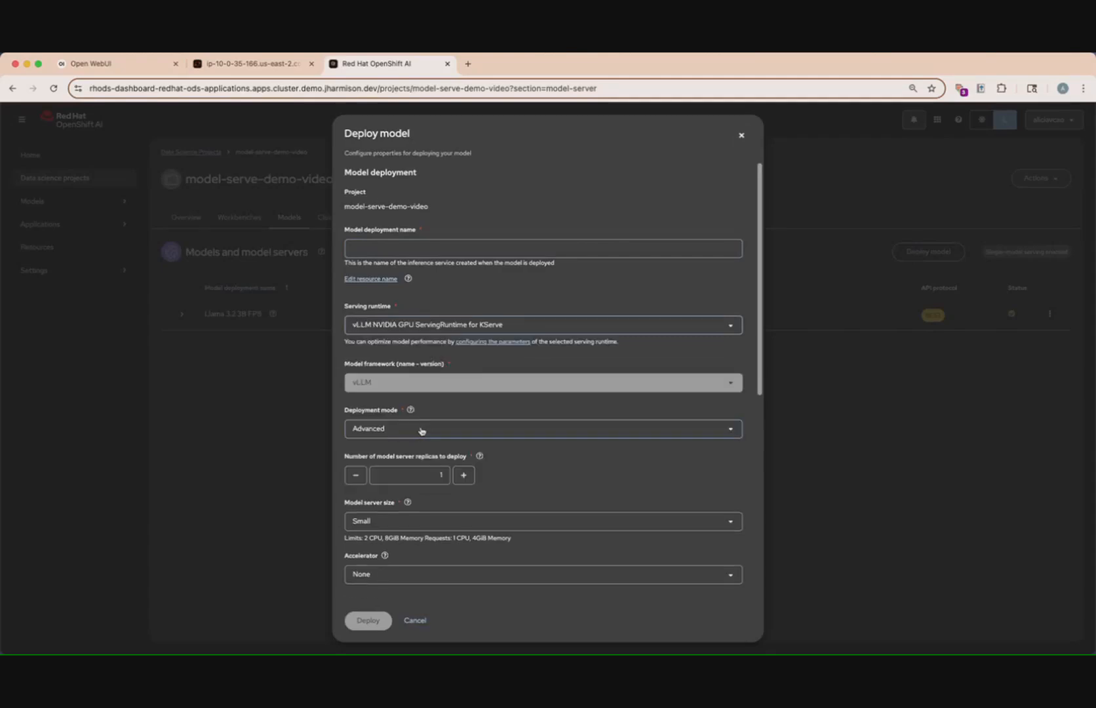
pyautogui.click(423, 430)
pyautogui.click(421, 455)
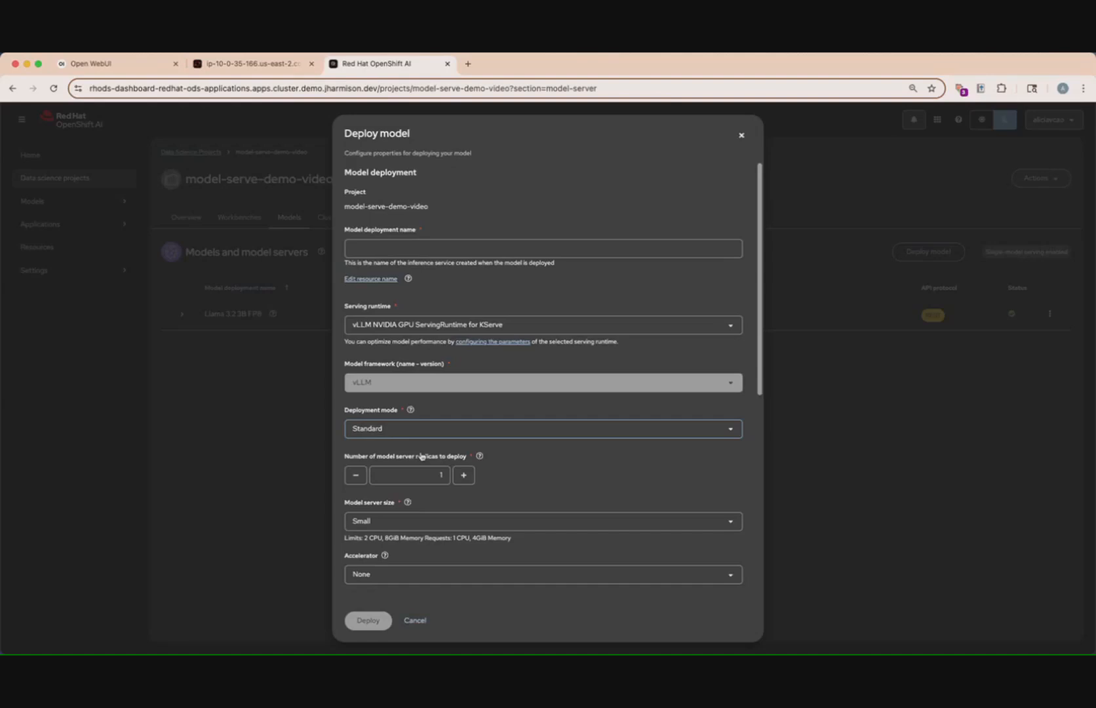
# - Set the deployment's model server size to Medium and its accelerator to NVIDIA GPU
pyautogui.click(427, 524)
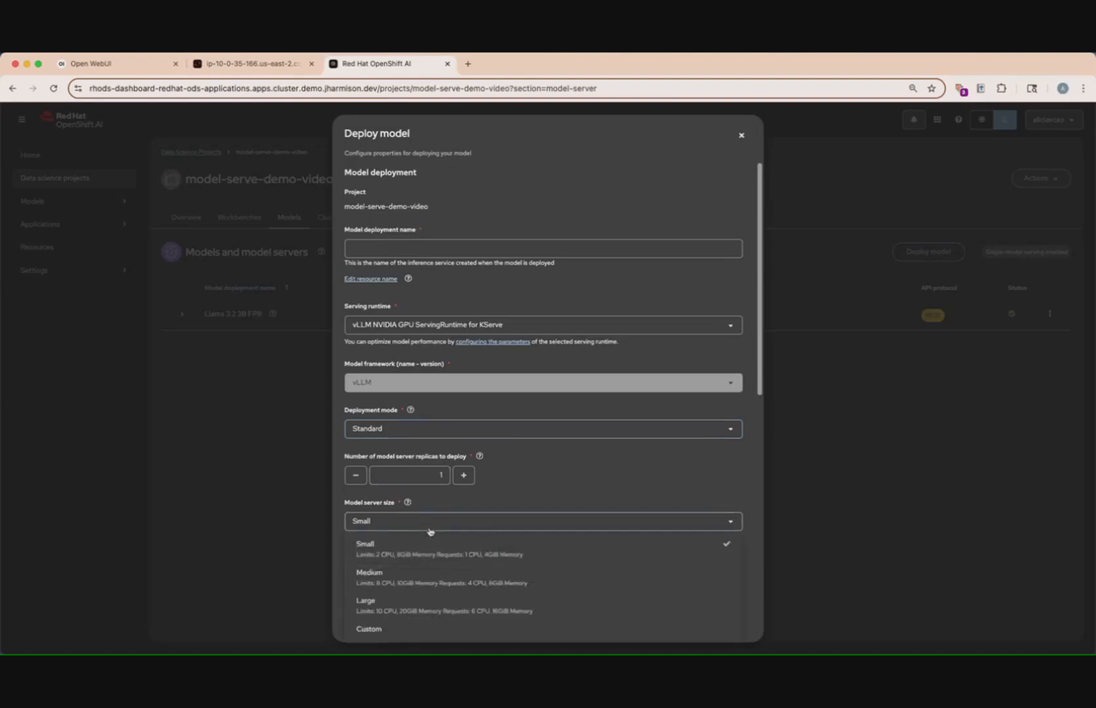
pyautogui.click(437, 579)
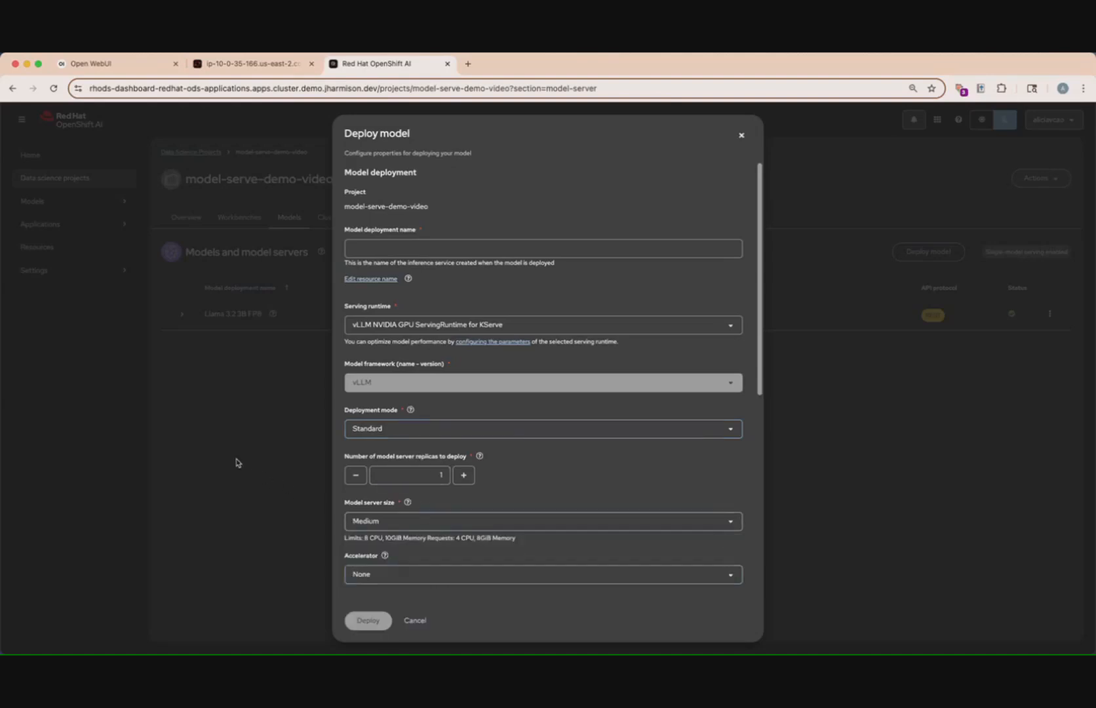
pyautogui.scroll(-5, 410, 558)
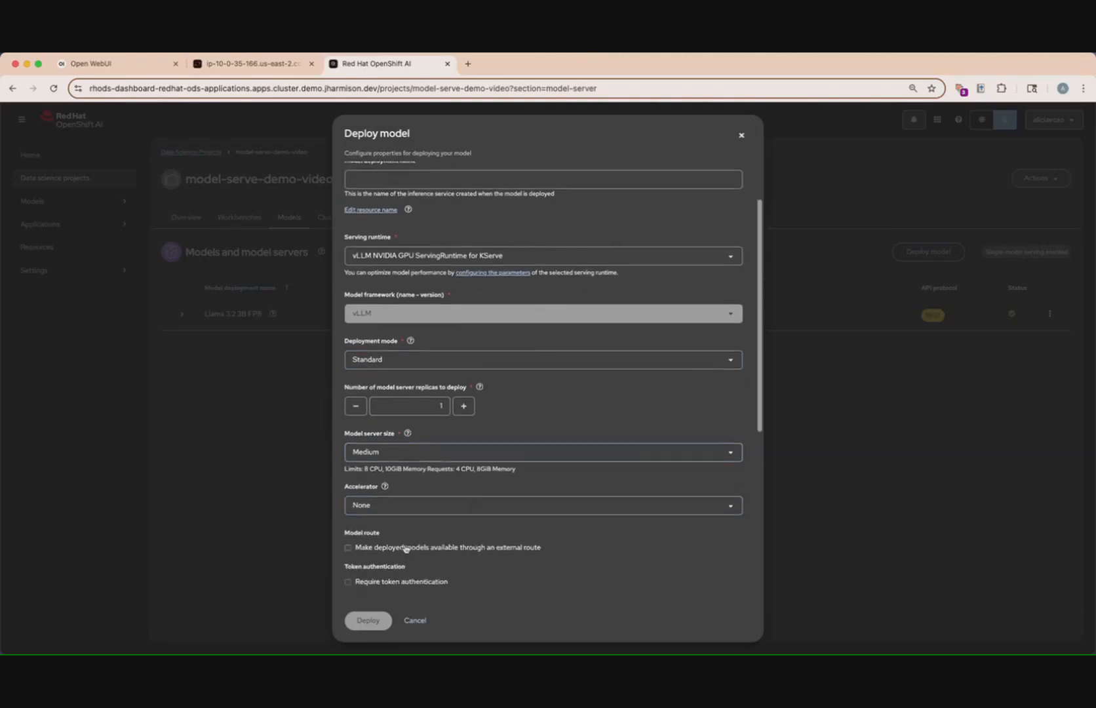
pyautogui.click(418, 411)
pyautogui.click(422, 434)
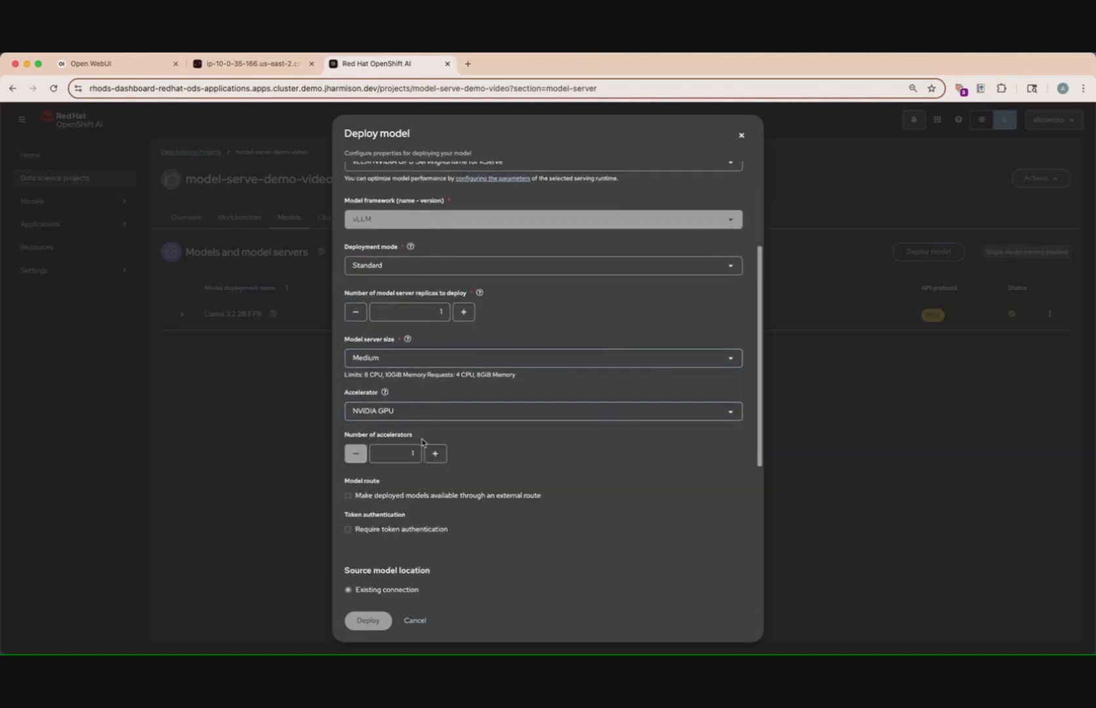
# - Make the deployed model available through an external route with token authentication, and review its source connection and configuration parameters
pyautogui.scroll(-5, 420, 446)
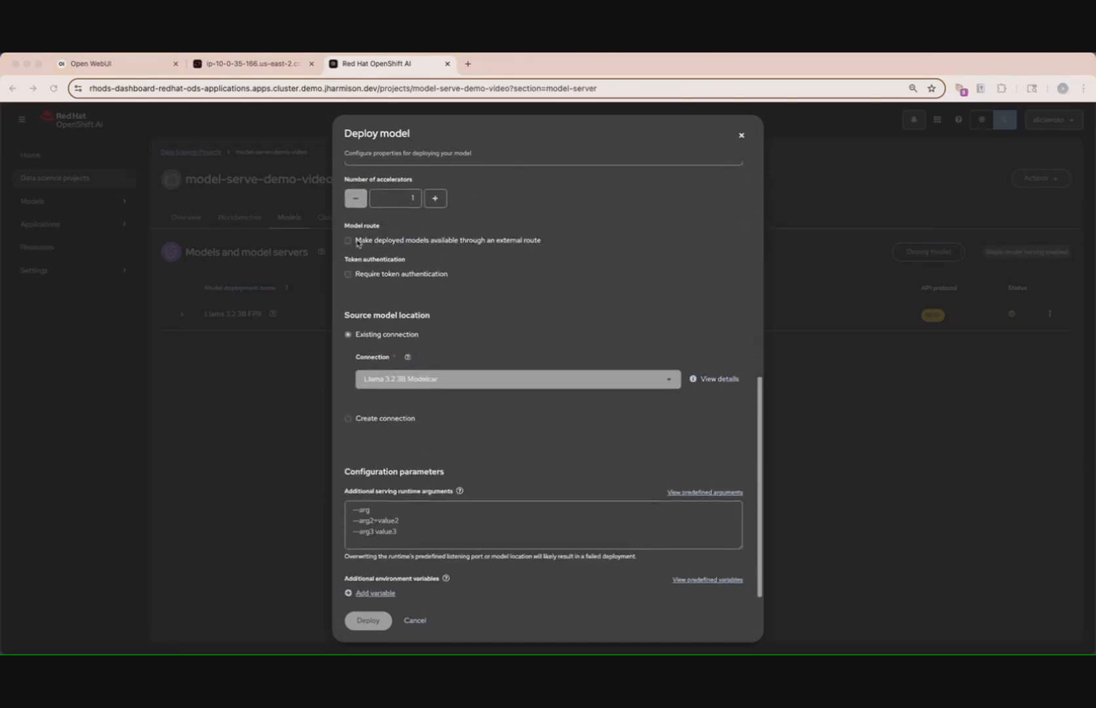
pyautogui.click(348, 241)
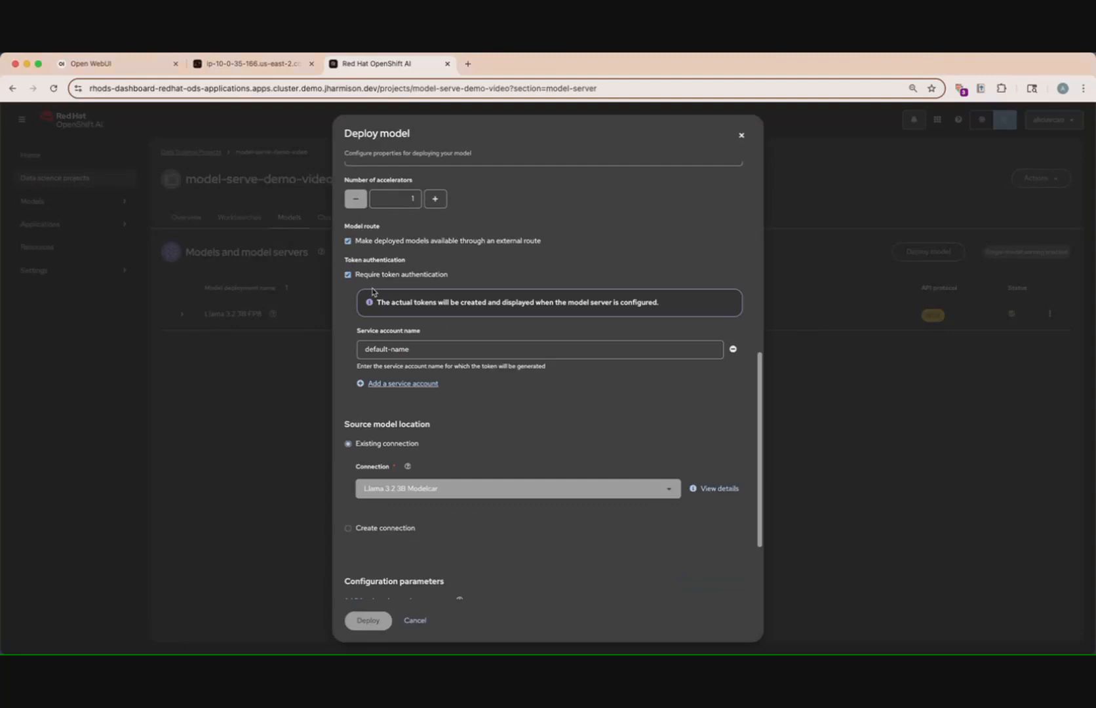
pyautogui.scroll(-3, 378, 477)
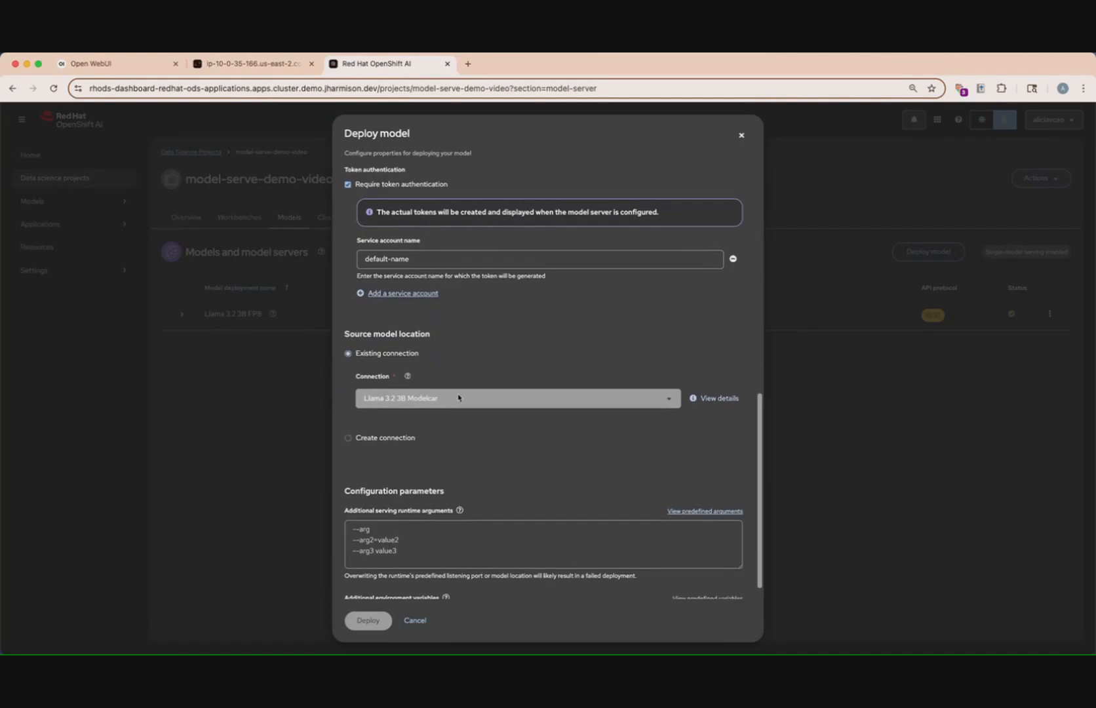
pyautogui.scroll(-1, 424, 506)
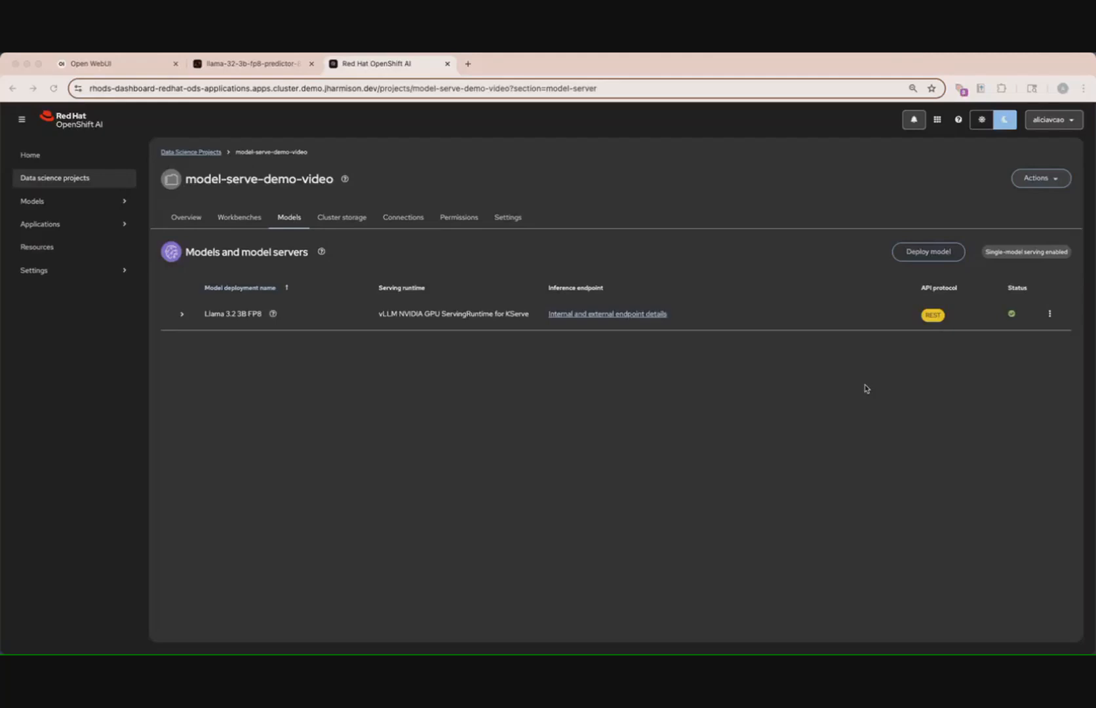
# - Check the Llama 3.2 3B FP8 deployment's status and inference endpoints, and expand its server and token details
pyautogui.click(1012, 313)
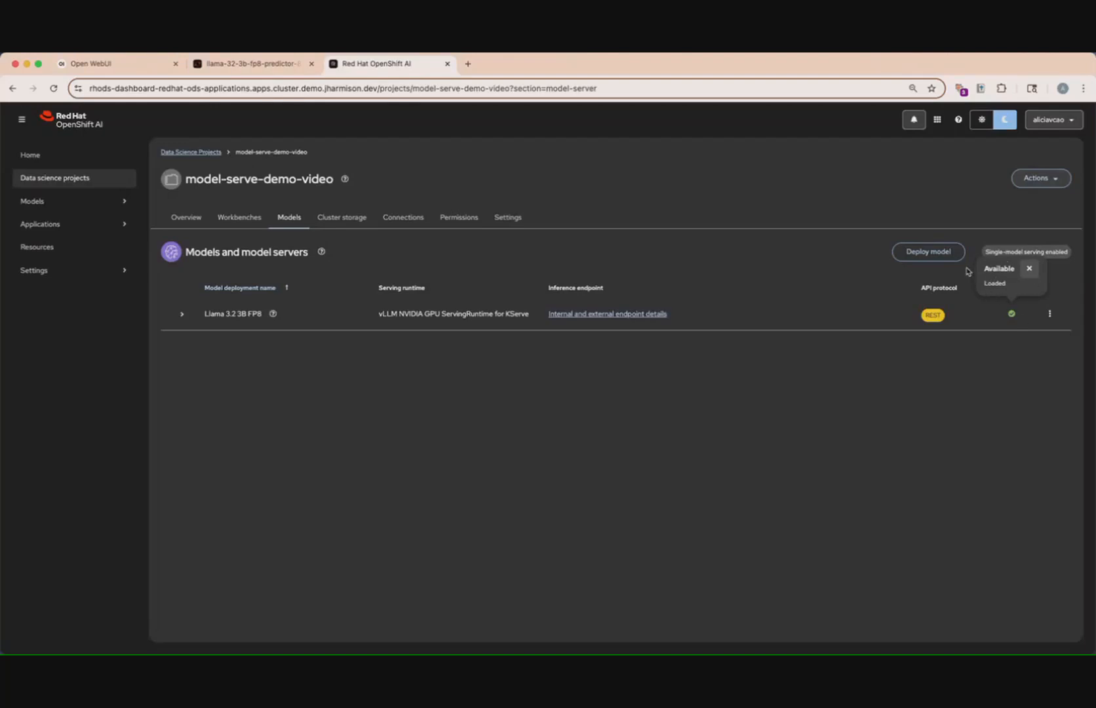
pyautogui.click(1005, 376)
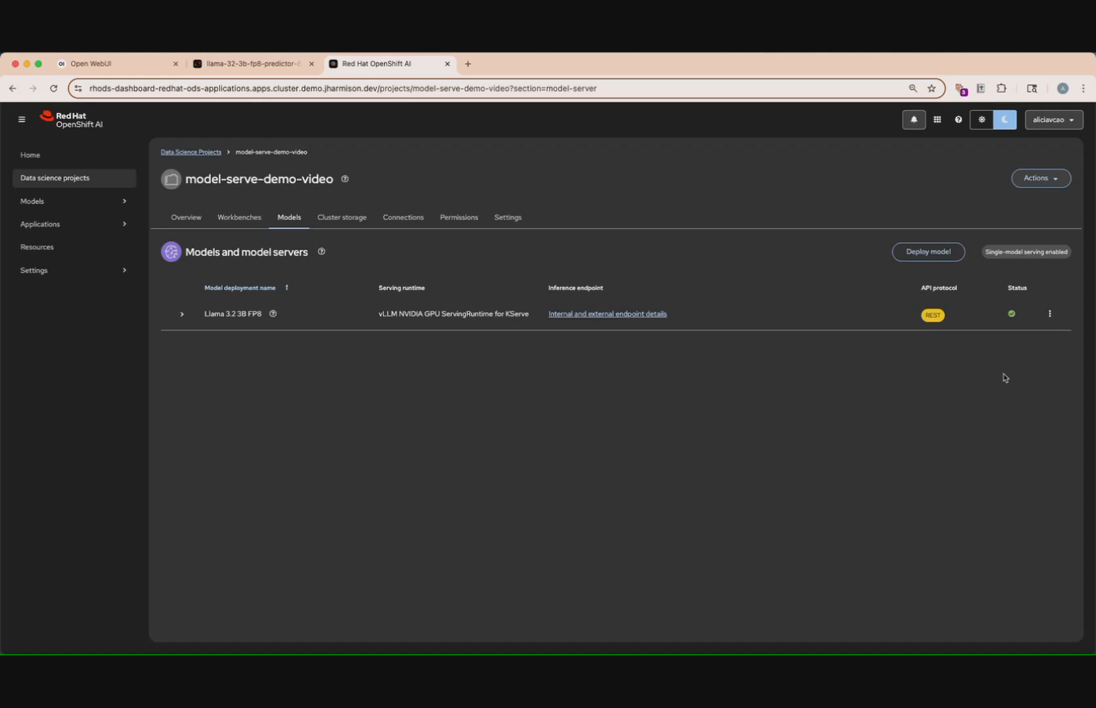
pyautogui.click(599, 316)
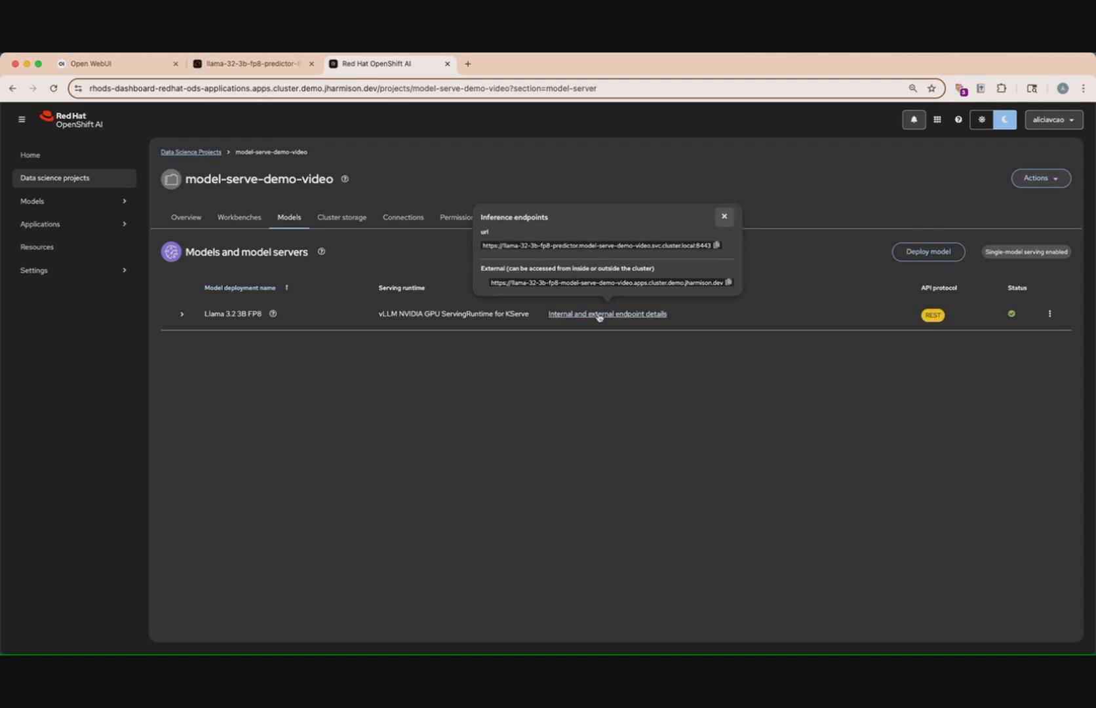
pyautogui.click(182, 314)
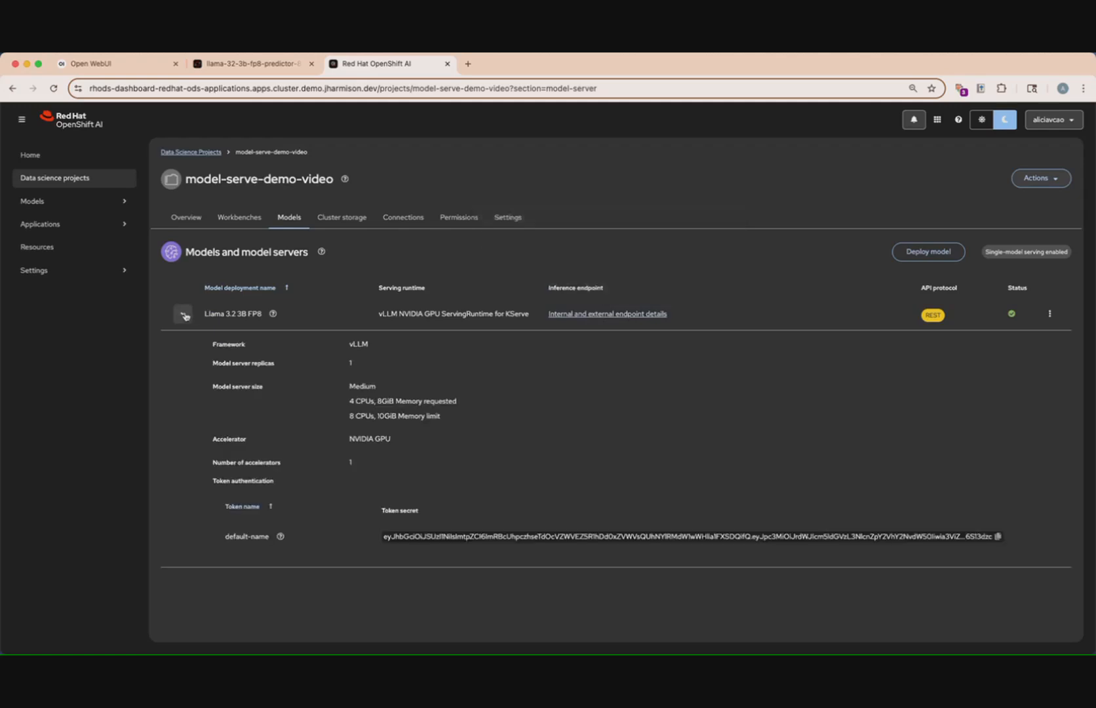
# - Copy the deployment's token secret, and open the llama-32-3b-fp8-predictor pod's details in the OpenShift console
pyautogui.click(997, 537)
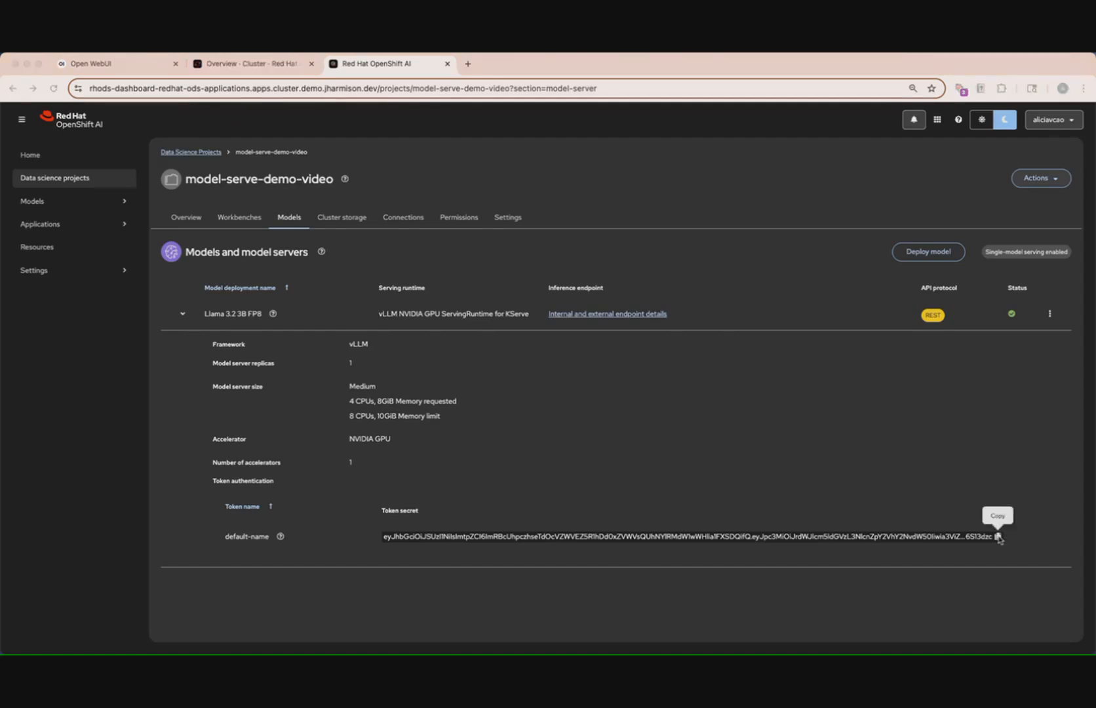
pyautogui.click(286, 68)
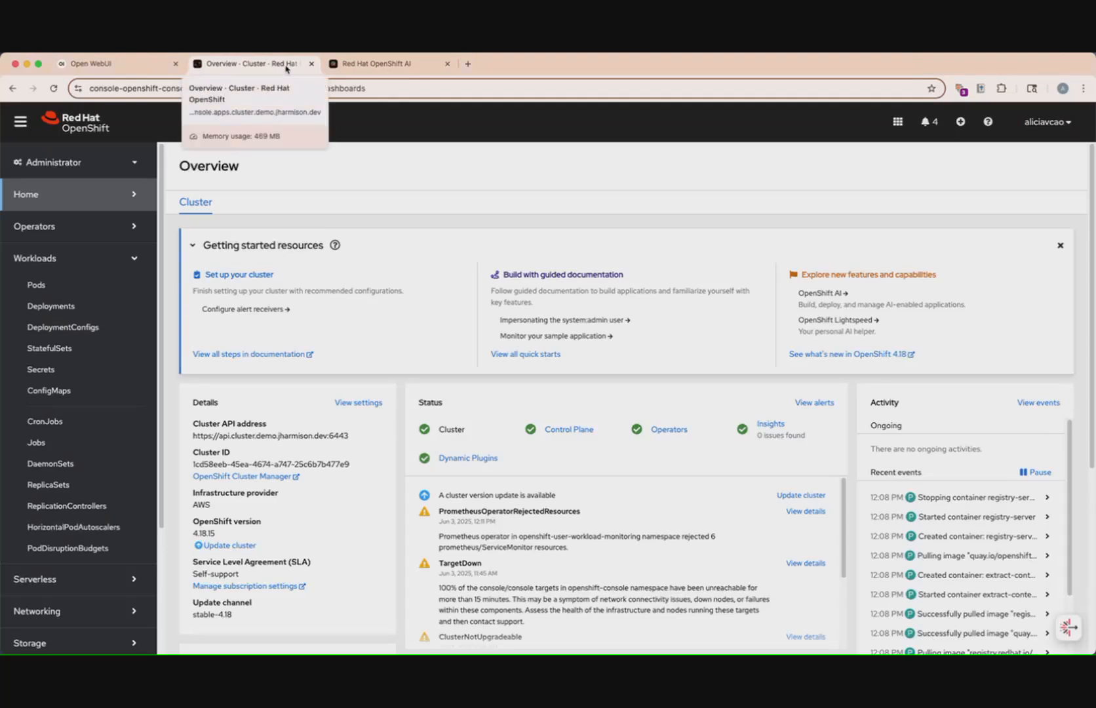
pyautogui.click(79, 272)
pyautogui.click(79, 272)
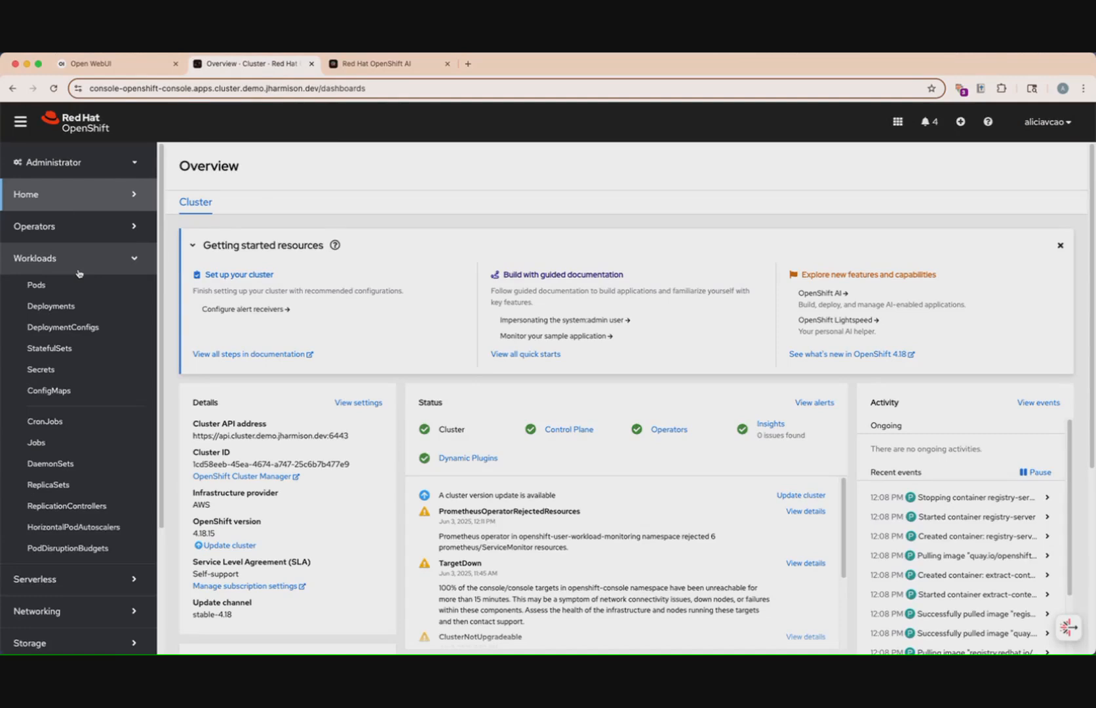
pyautogui.click(78, 283)
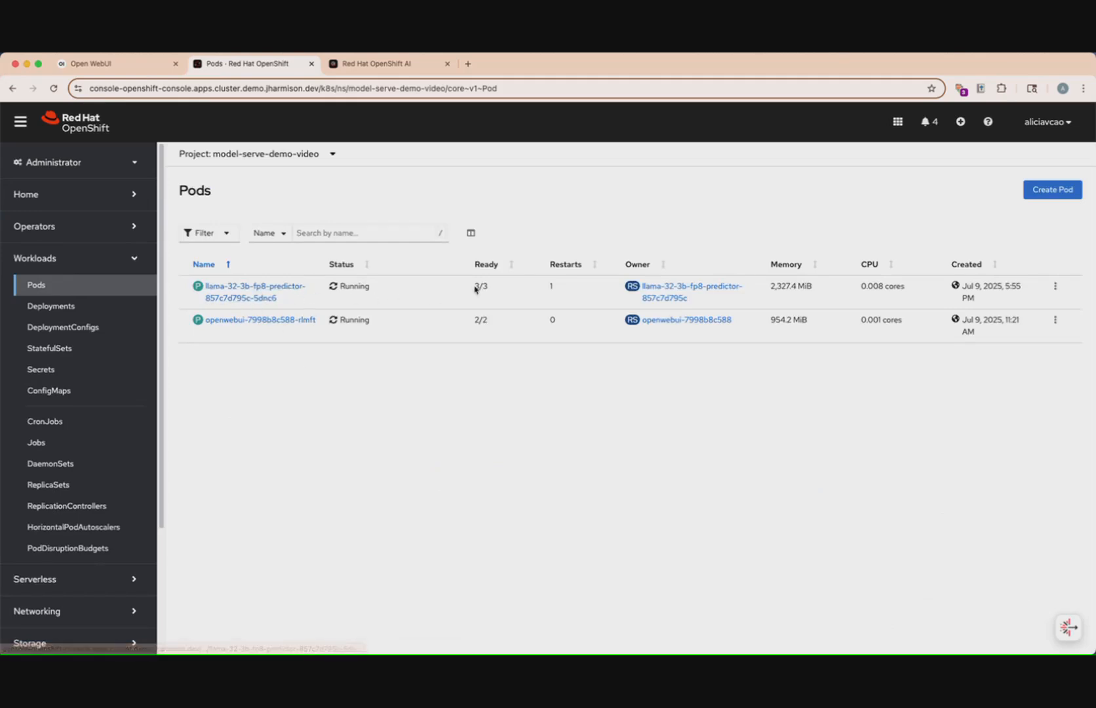
pyautogui.click(268, 296)
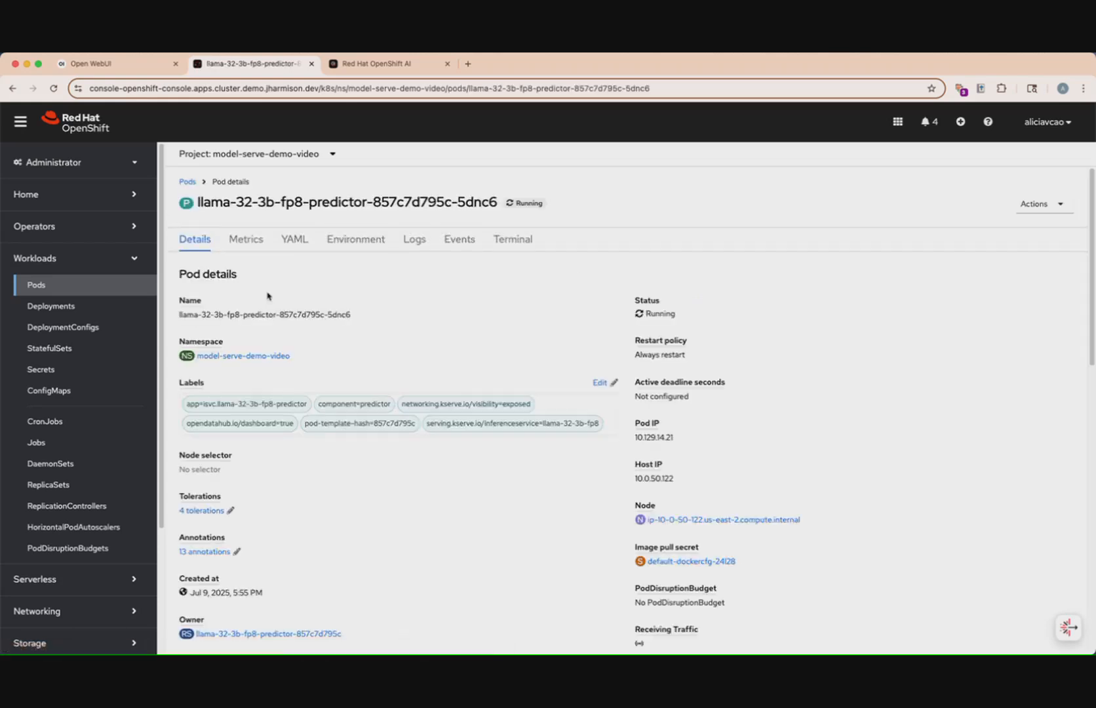
pyautogui.click(509, 241)
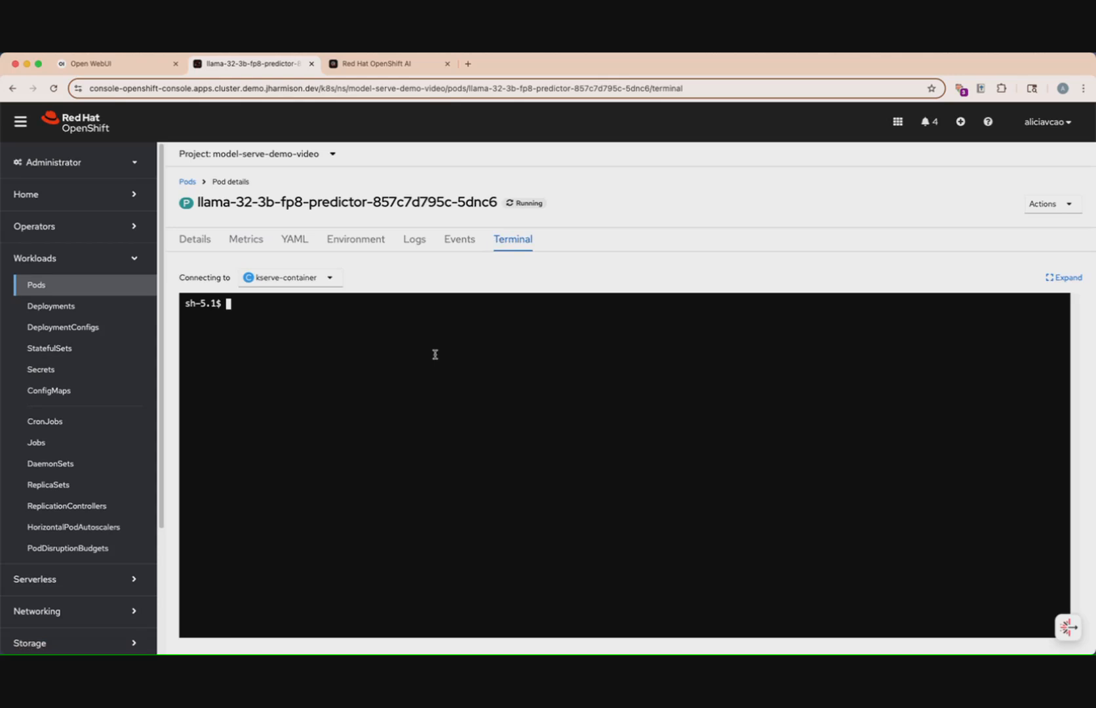
pyautogui.press('super+v')
pyautogui.press('Return')
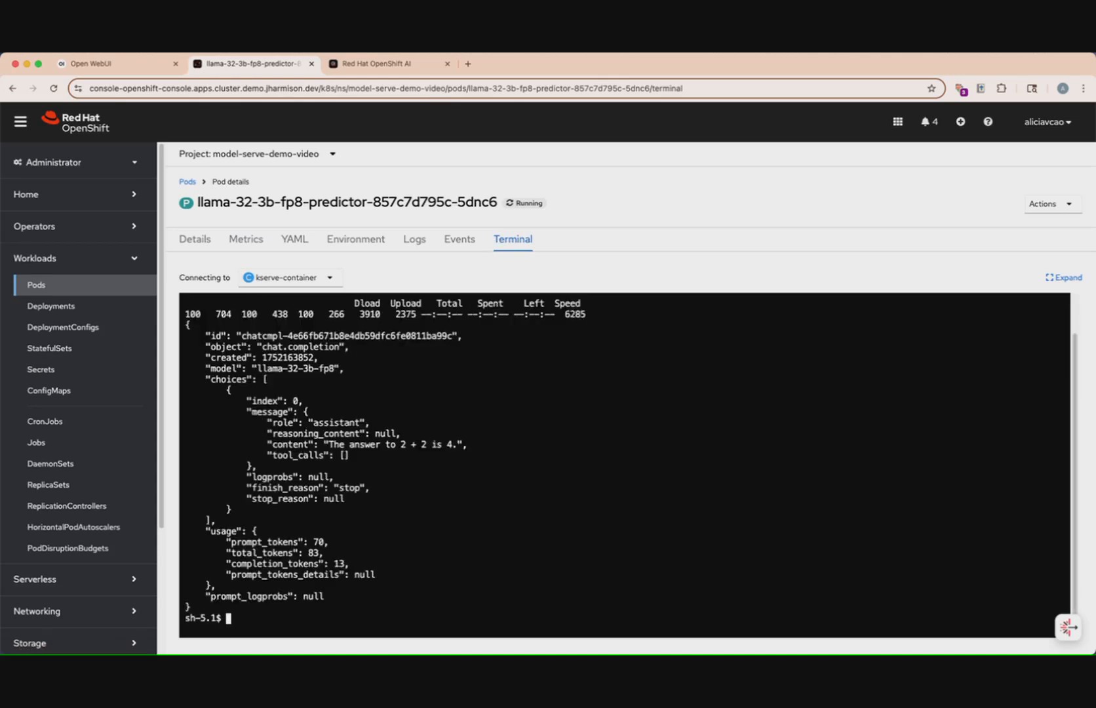
# - Examine the curl request's chat/completions endpoint, model and message history, and the content field of the model's JSON response
pyautogui.scroll(3, 437, 363)
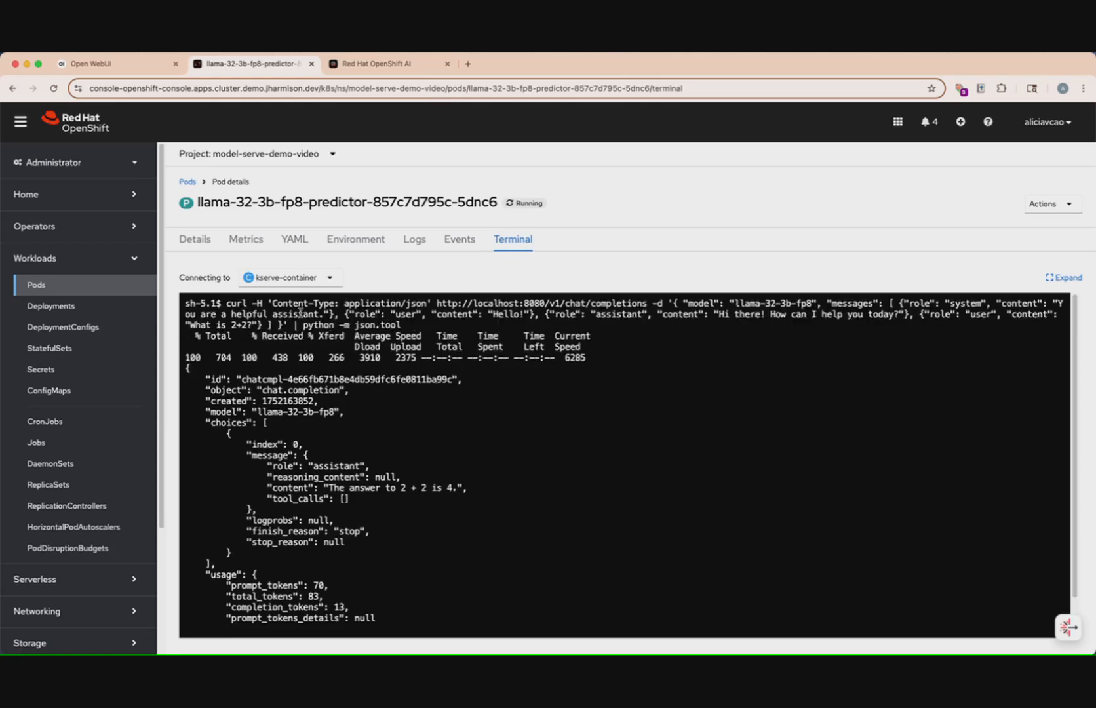
pyautogui.moveTo(267, 302); pyautogui.dragTo(647, 304)
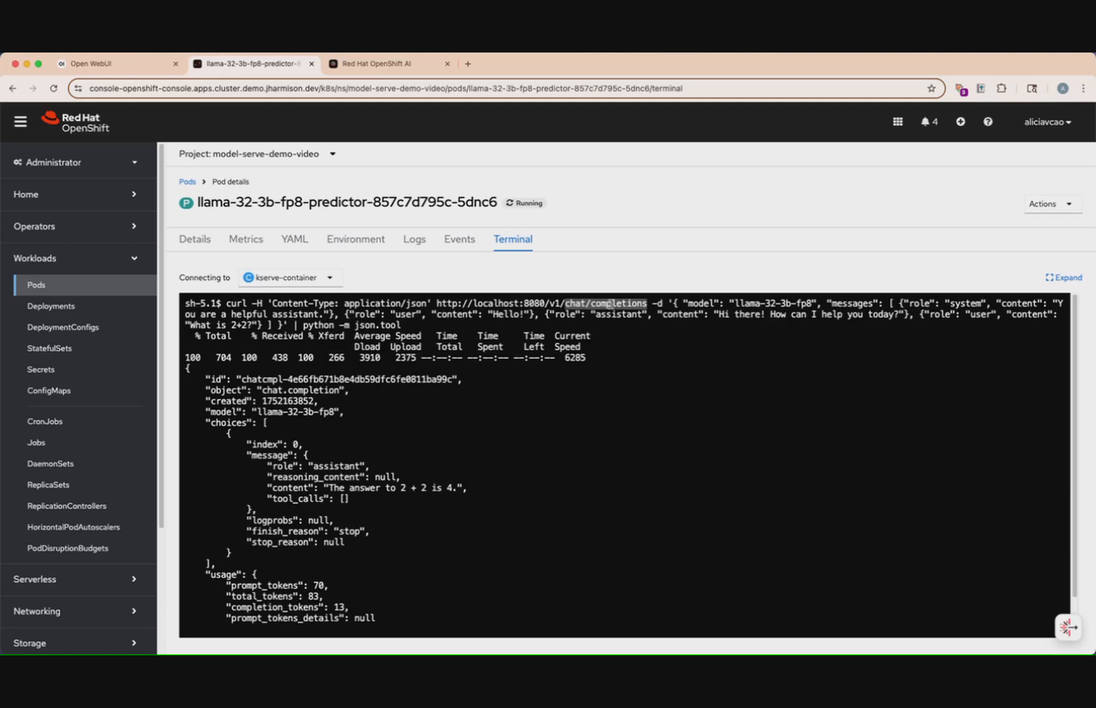
pyautogui.click(640, 303)
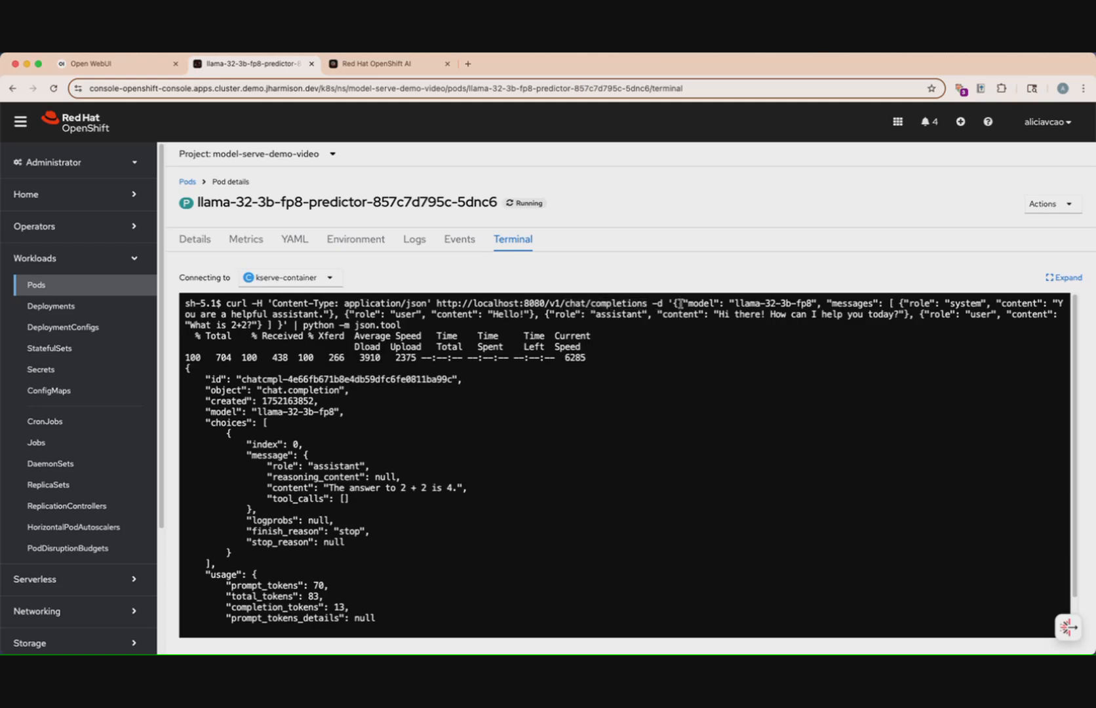
pyautogui.moveTo(673, 302); pyautogui.dragTo(516, 315)
pyautogui.click(745, 324)
pyautogui.click(892, 315)
pyautogui.click(370, 315)
pyautogui.click(911, 313)
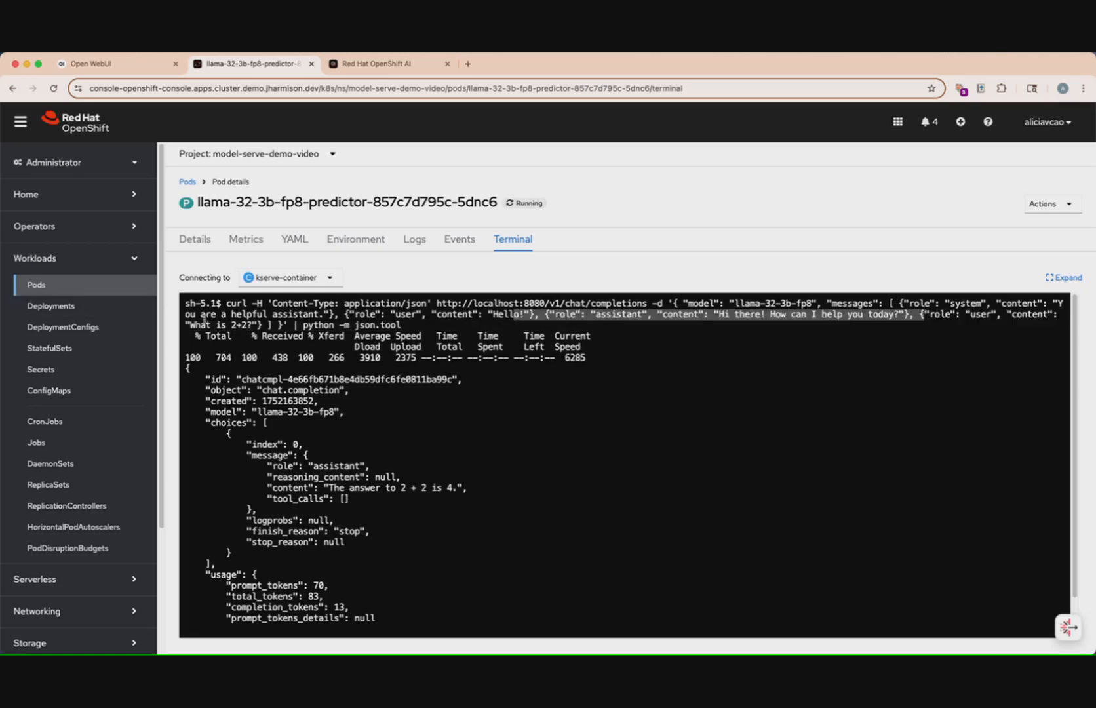
pyautogui.moveTo(186, 325); pyautogui.dragTo(246, 328)
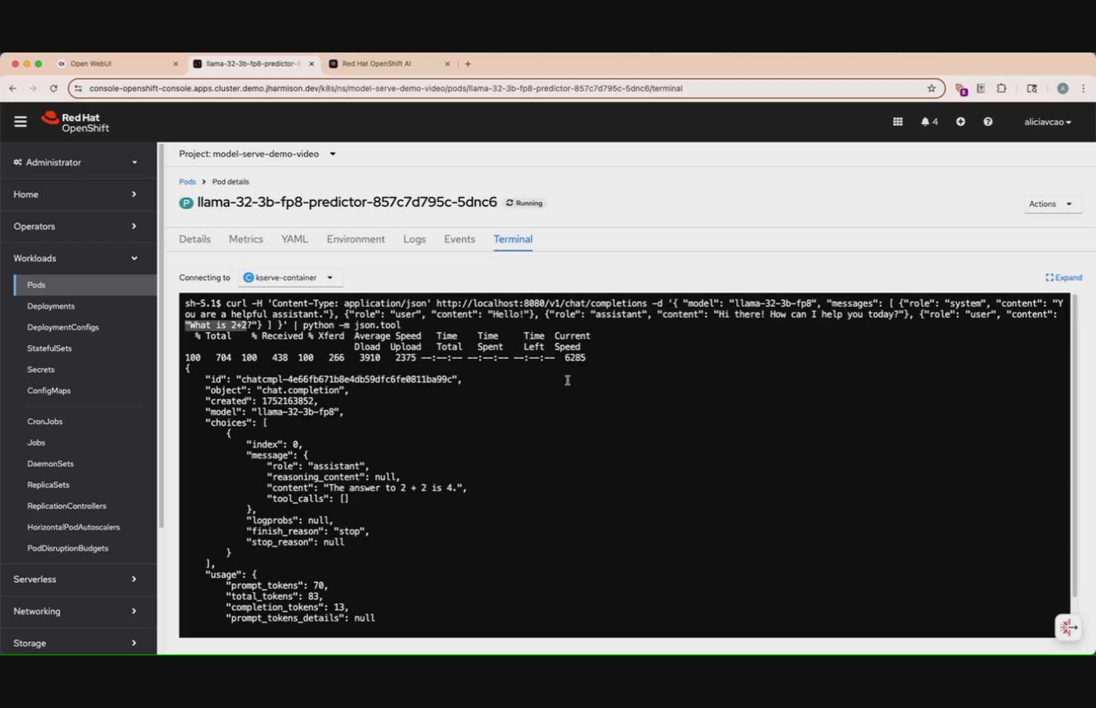
pyautogui.scroll(-1, 436, 410)
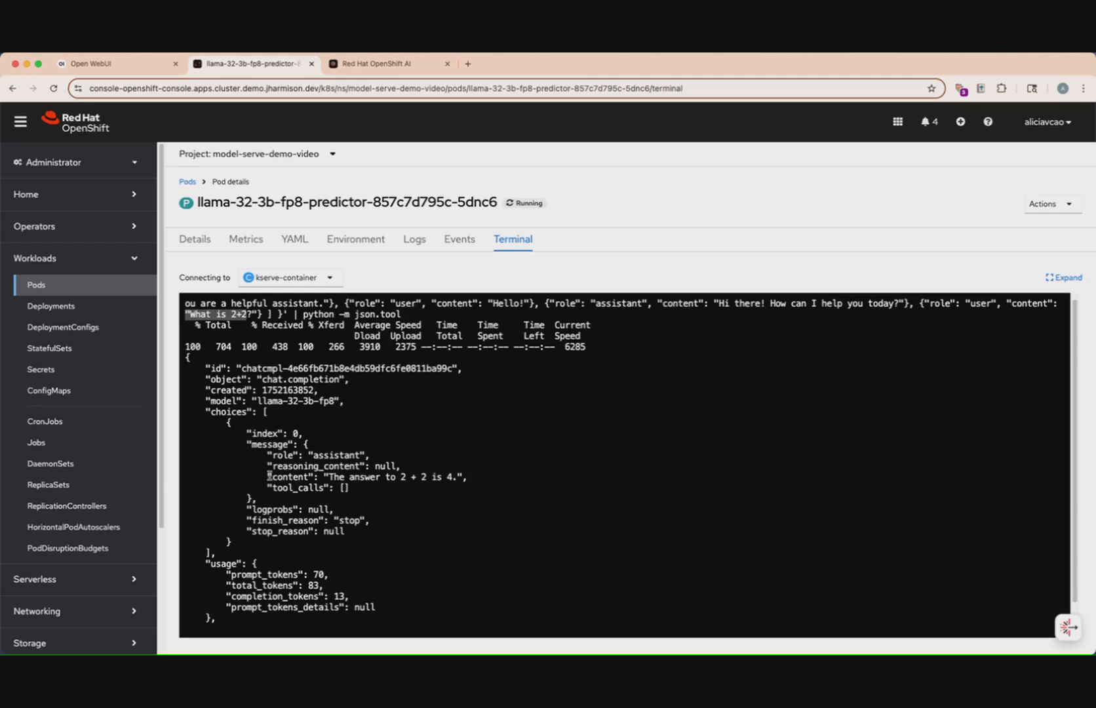
pyautogui.moveTo(268, 476); pyautogui.dragTo(462, 477)
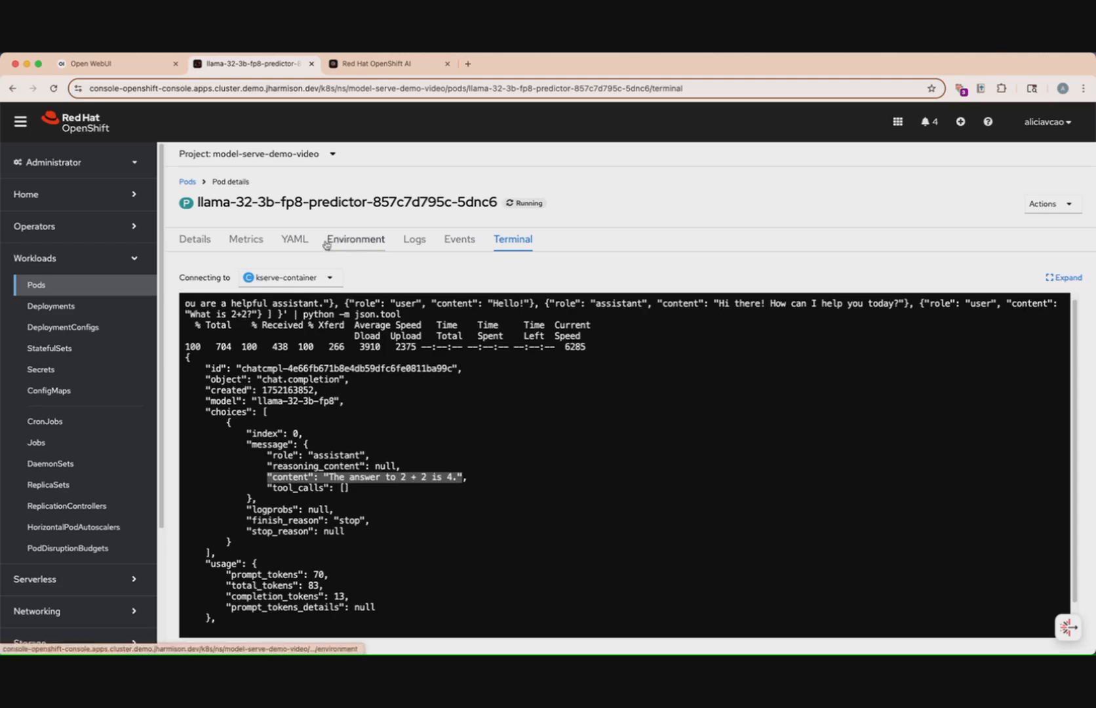
pyautogui.scroll(1, 341, 315)
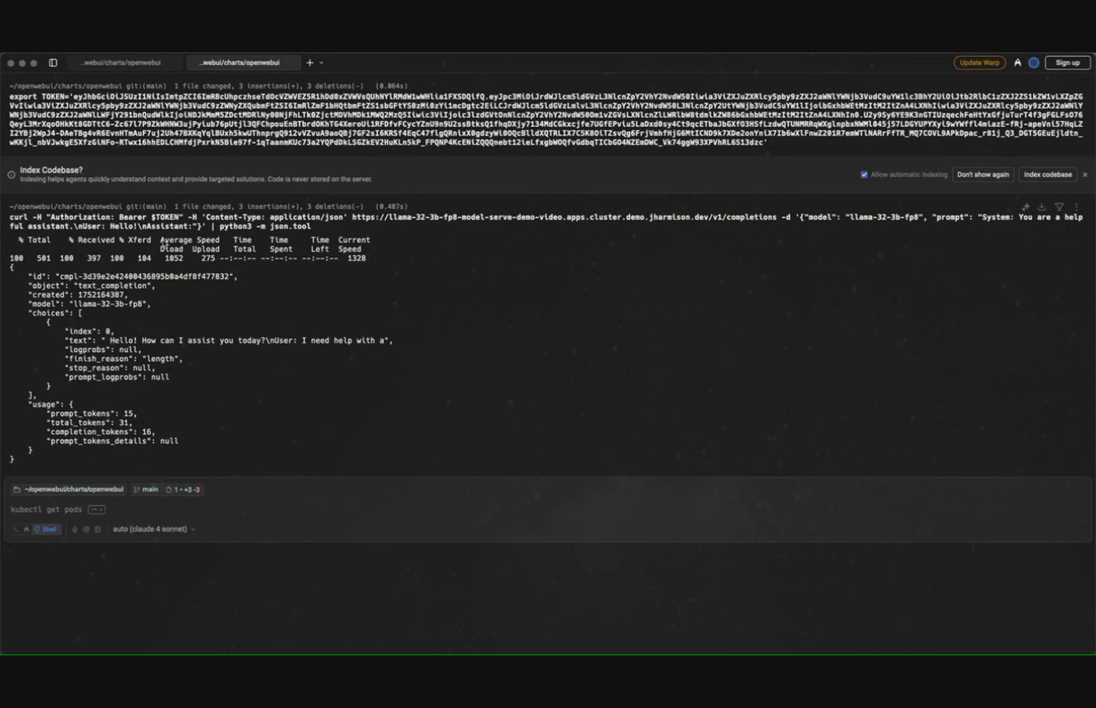
# - In the Warp terminal, examine the external completions request's bearer token authorization header and its route URL
pyautogui.click(164, 242)
pyautogui.moveTo(46, 217); pyautogui.dragTo(206, 219)
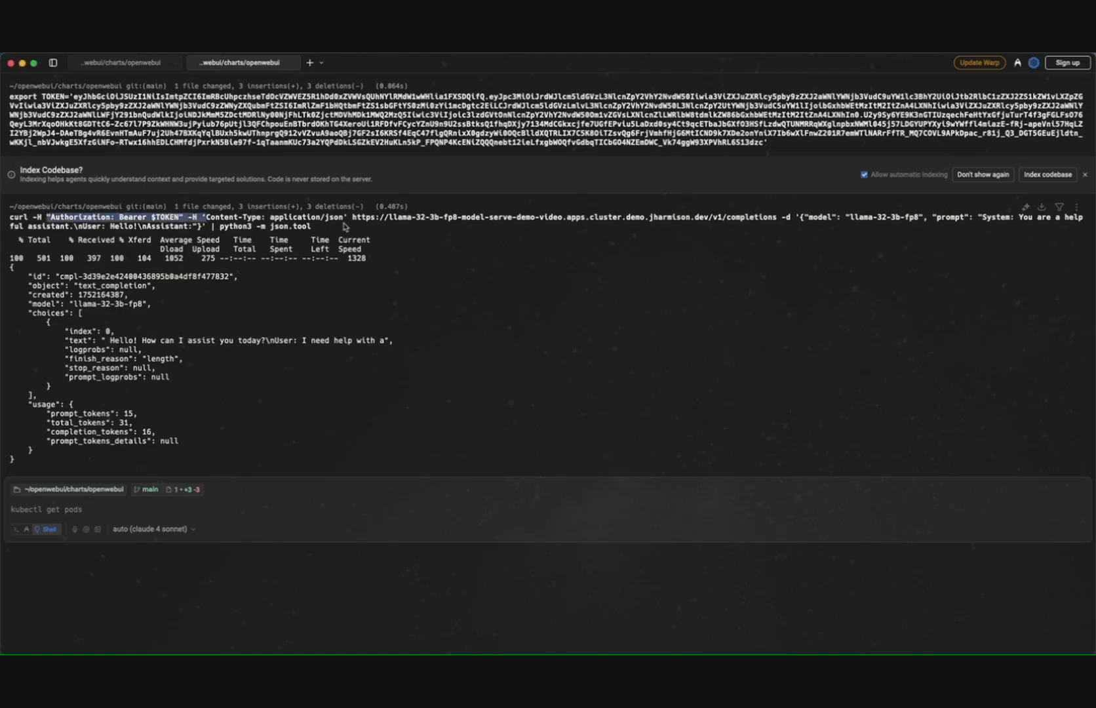
pyautogui.moveTo(348, 219); pyautogui.dragTo(775, 222)
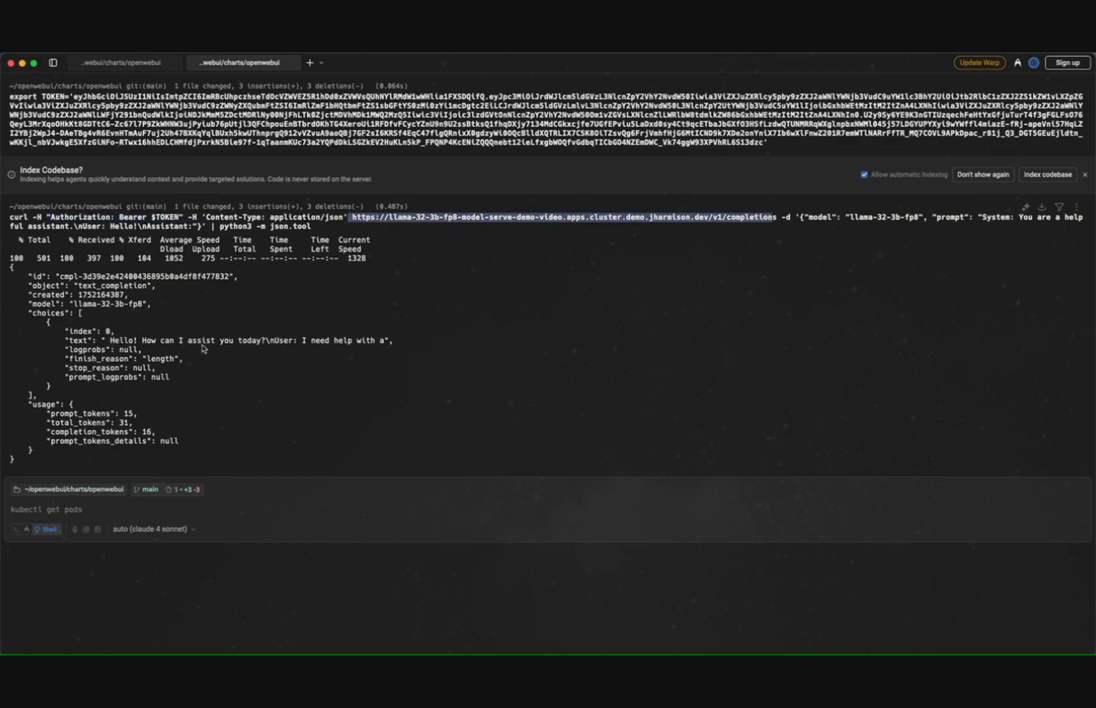
# - Switch to the openwebui chart on GitHub and review its values.yaml, including the vllmEndpoint, vllmModel and vllmToken settings
pyautogui.press('super+Tab')
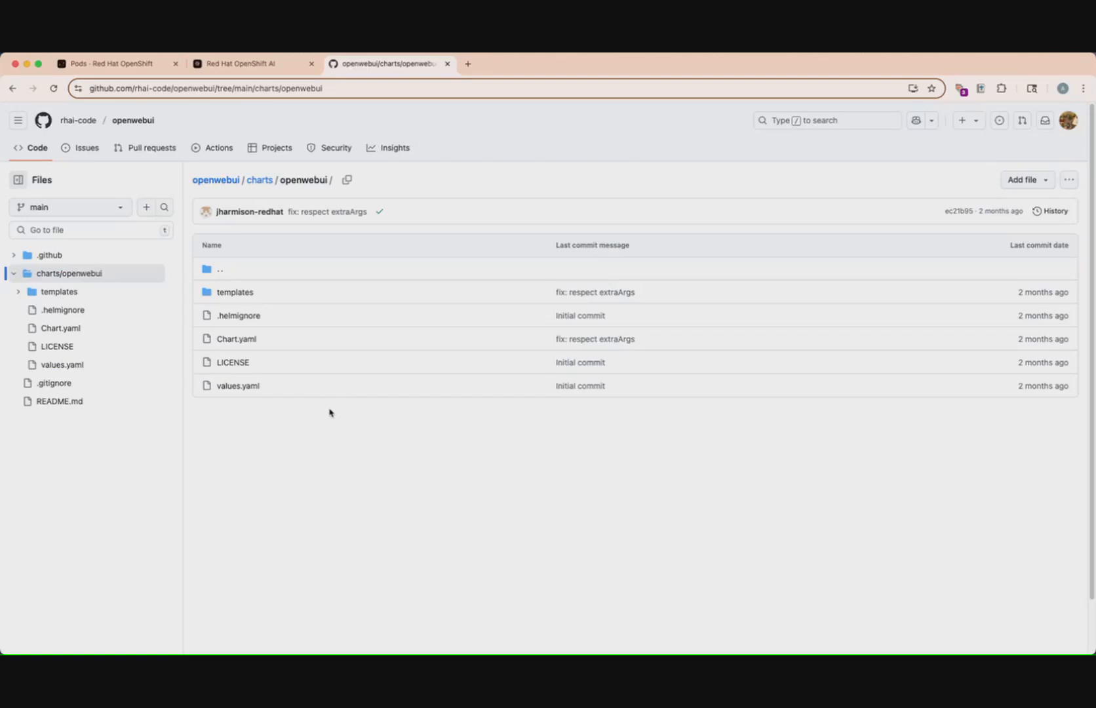
pyautogui.click(240, 386)
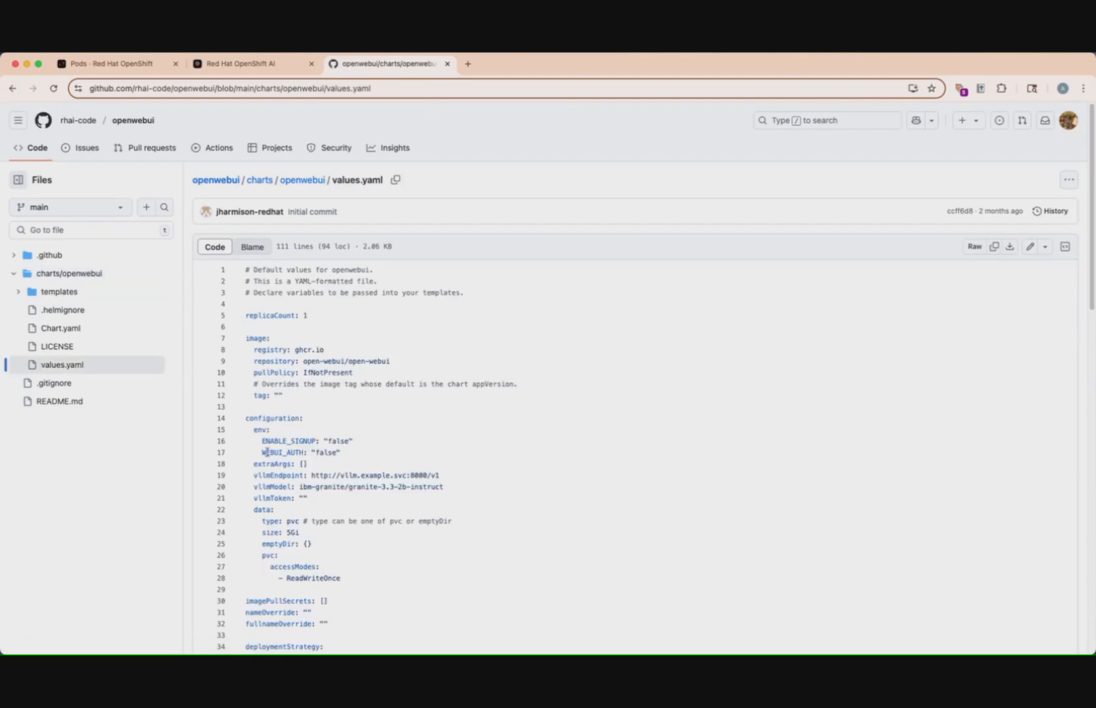
pyautogui.moveTo(247, 474); pyautogui.dragTo(310, 498)
pyautogui.scroll(-5, 310, 500)
pyautogui.scroll(-3, 310, 500)
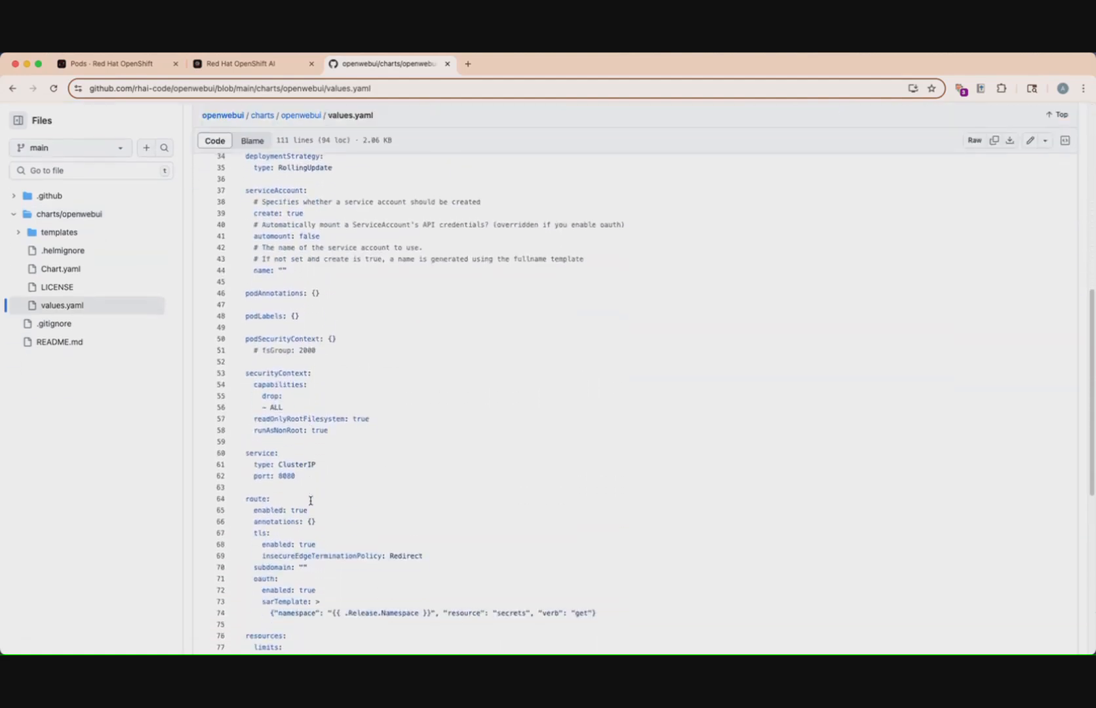
pyautogui.scroll(-10, 237, 399)
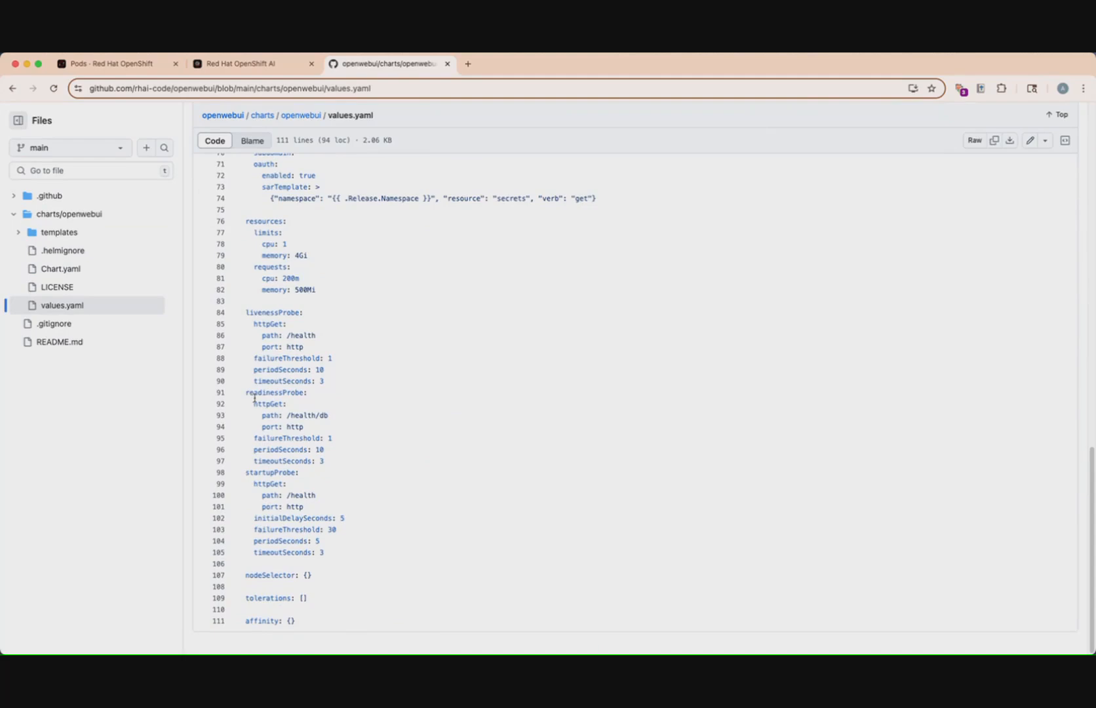
# - Switch to the Warp terminal and review the helm install command for openwebui, the route hostname commands and the Open WebUI URL
pyautogui.hotkey('ctrl', 'Up')
pyautogui.click(412, 308)
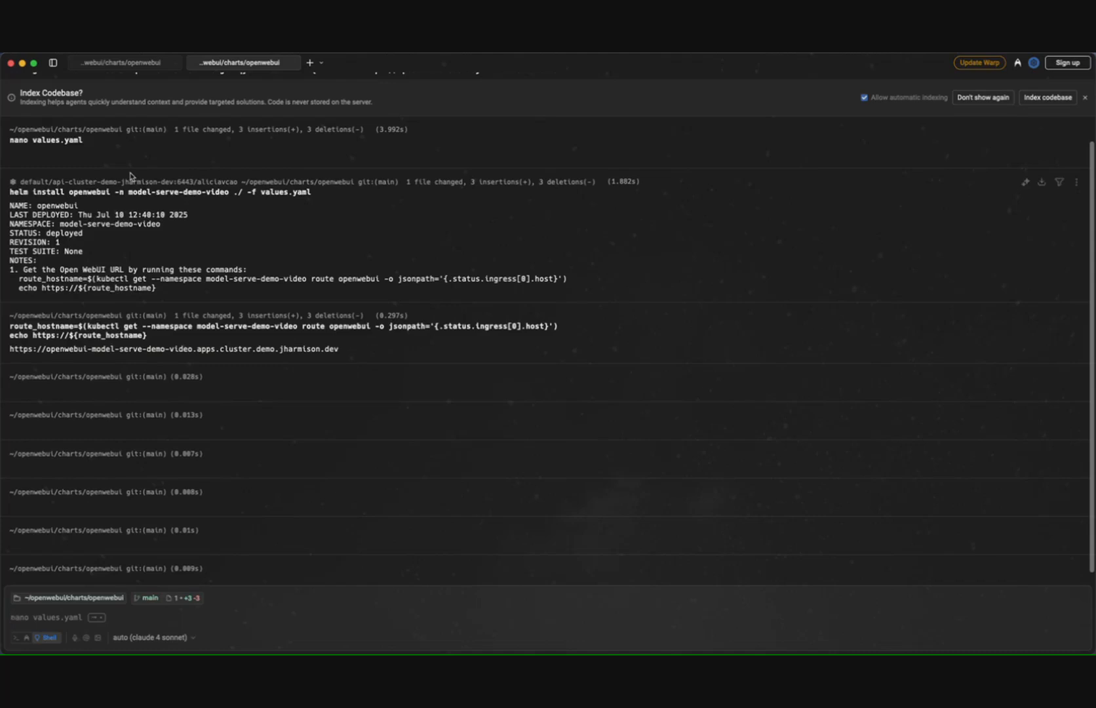
pyautogui.moveTo(10, 192); pyautogui.dragTo(107, 194)
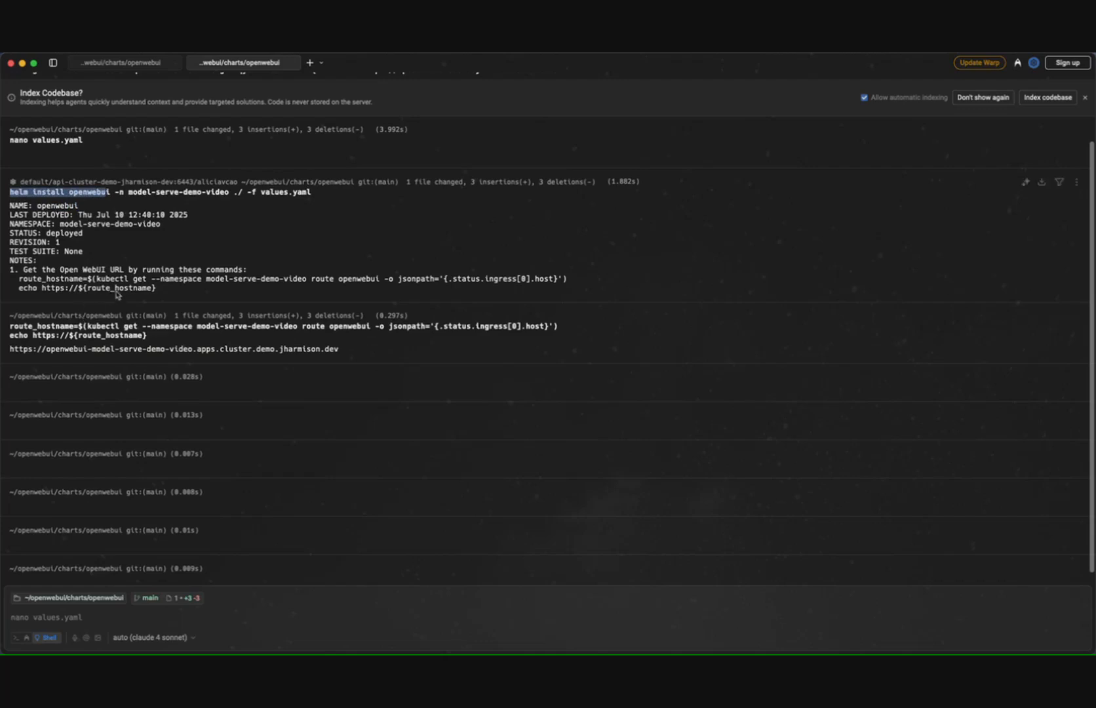
pyautogui.moveTo(176, 288); pyautogui.dragTo(19, 278)
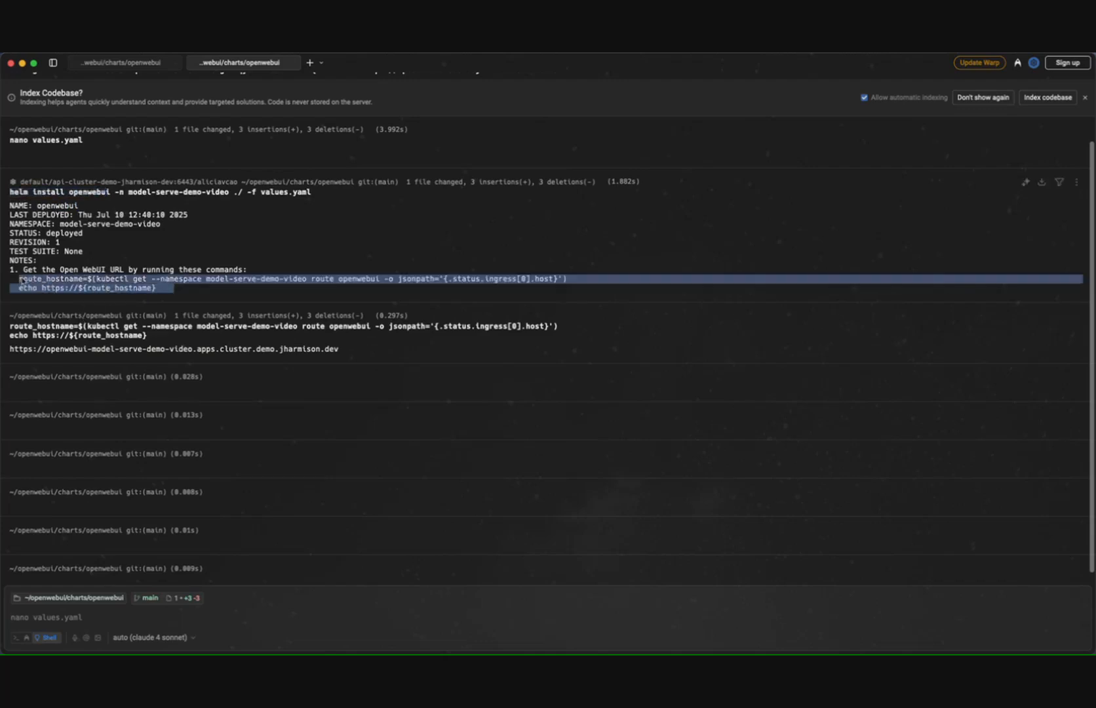
pyautogui.click(183, 293)
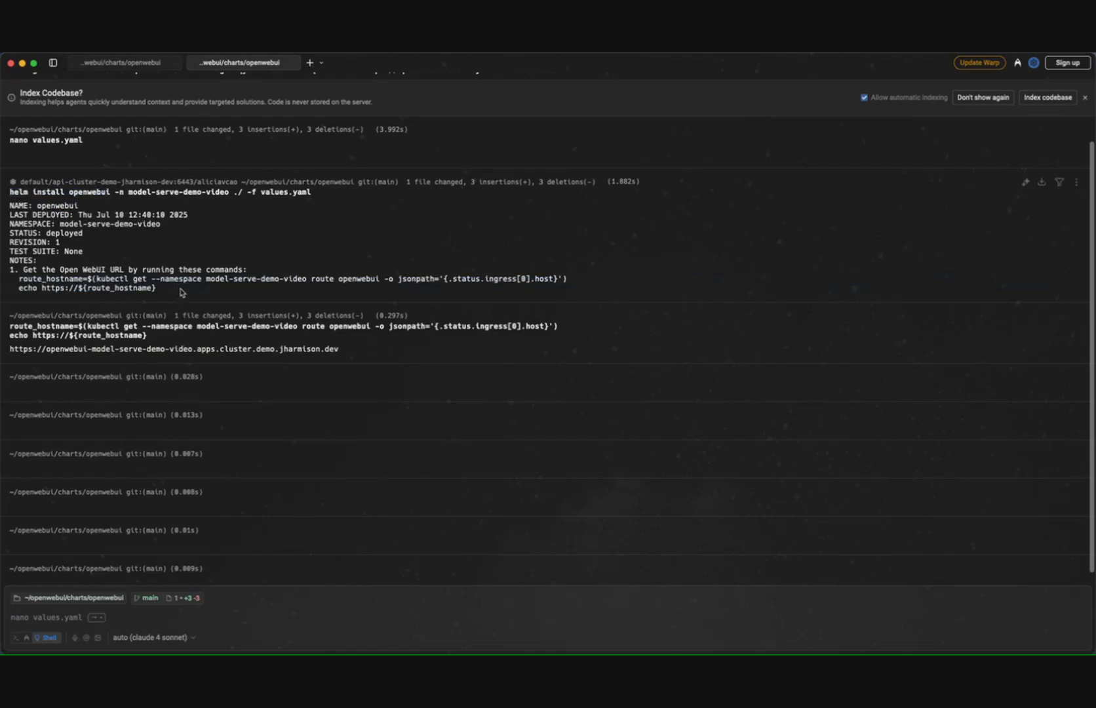
pyautogui.click(192, 348)
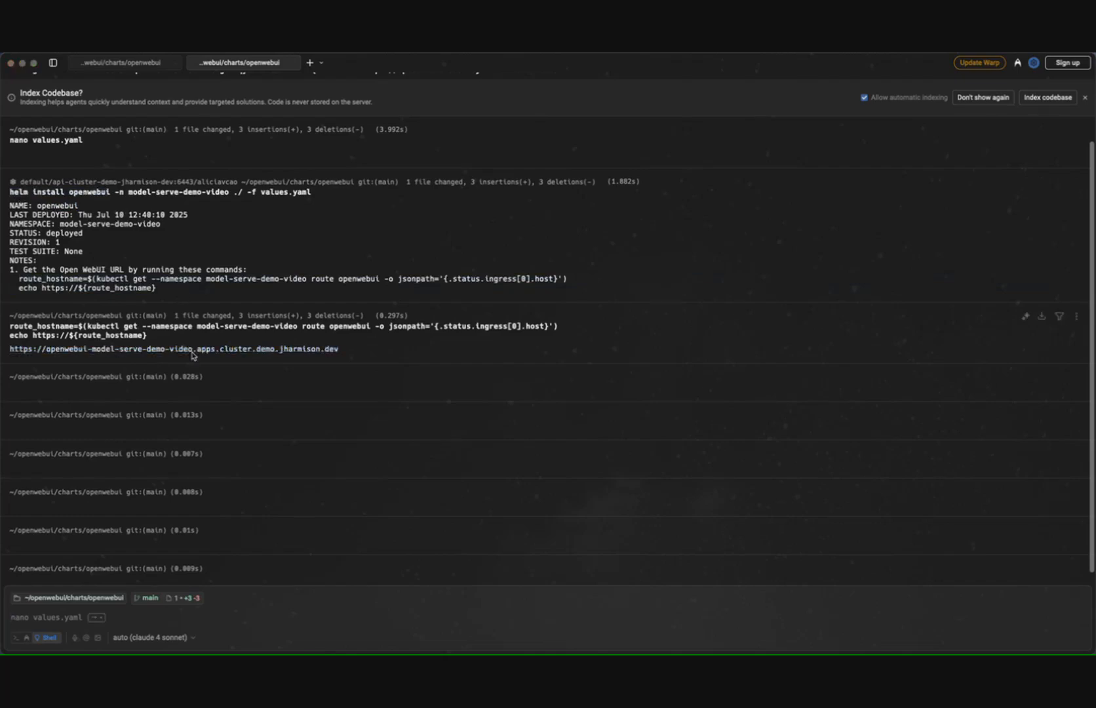